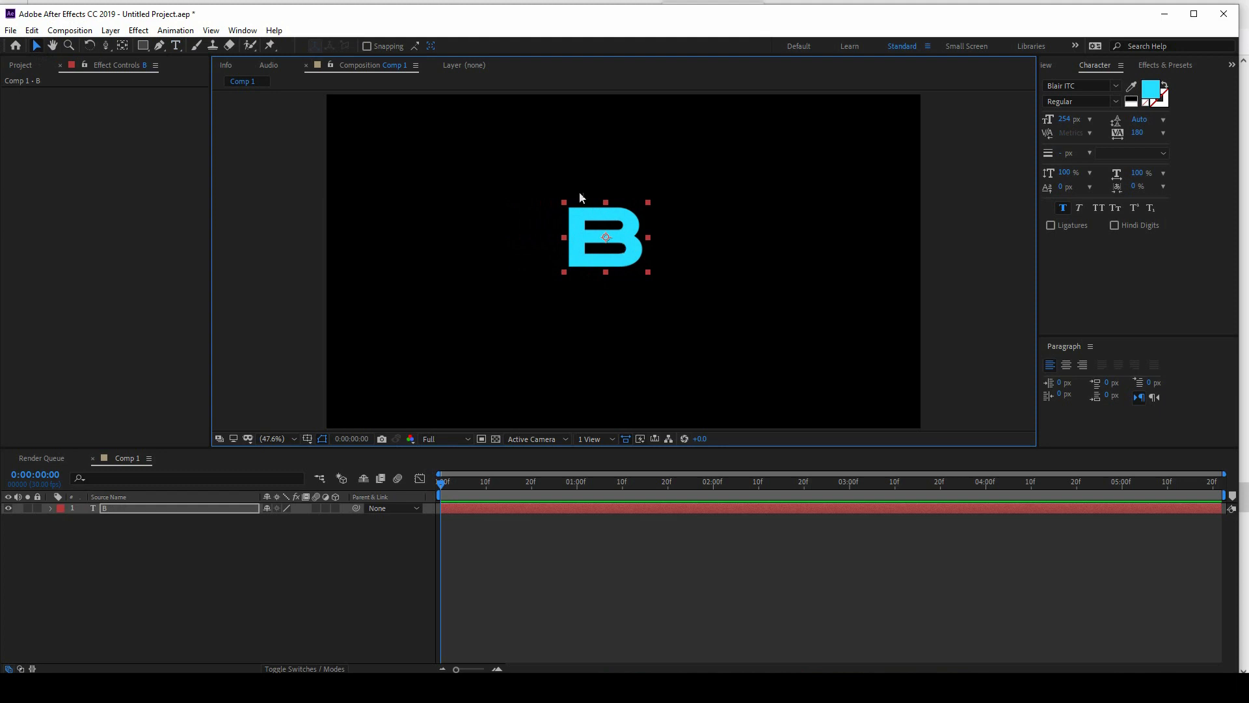
# Step: Enlarge the B text to a bit over twice its size and hide its layer
pyautogui.moveTo(652, 276); pyautogui.dragTo(722, 334)
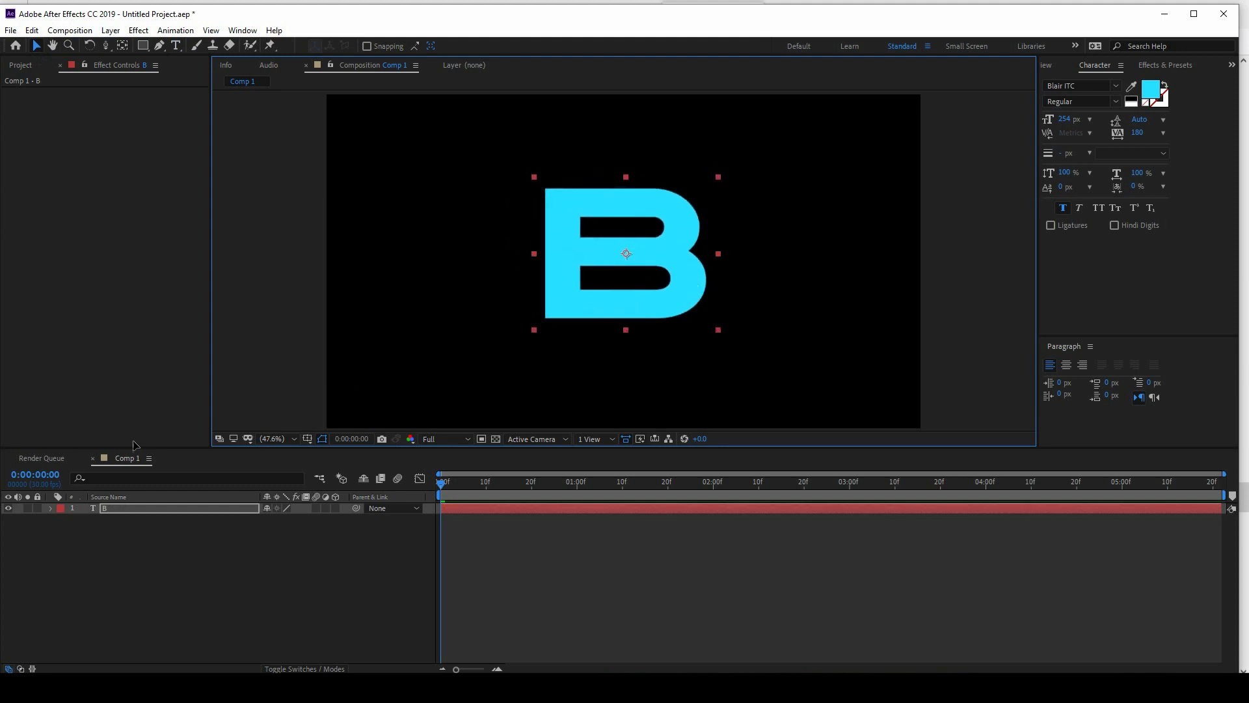
pyautogui.click(7, 509)
# Step: Create a new composition-size solid layer named Element above the B text
pyautogui.rightClick(82, 593)
pyautogui.moveTo(153, 458)
pyautogui.click(279, 486)
pyautogui.write('Element')
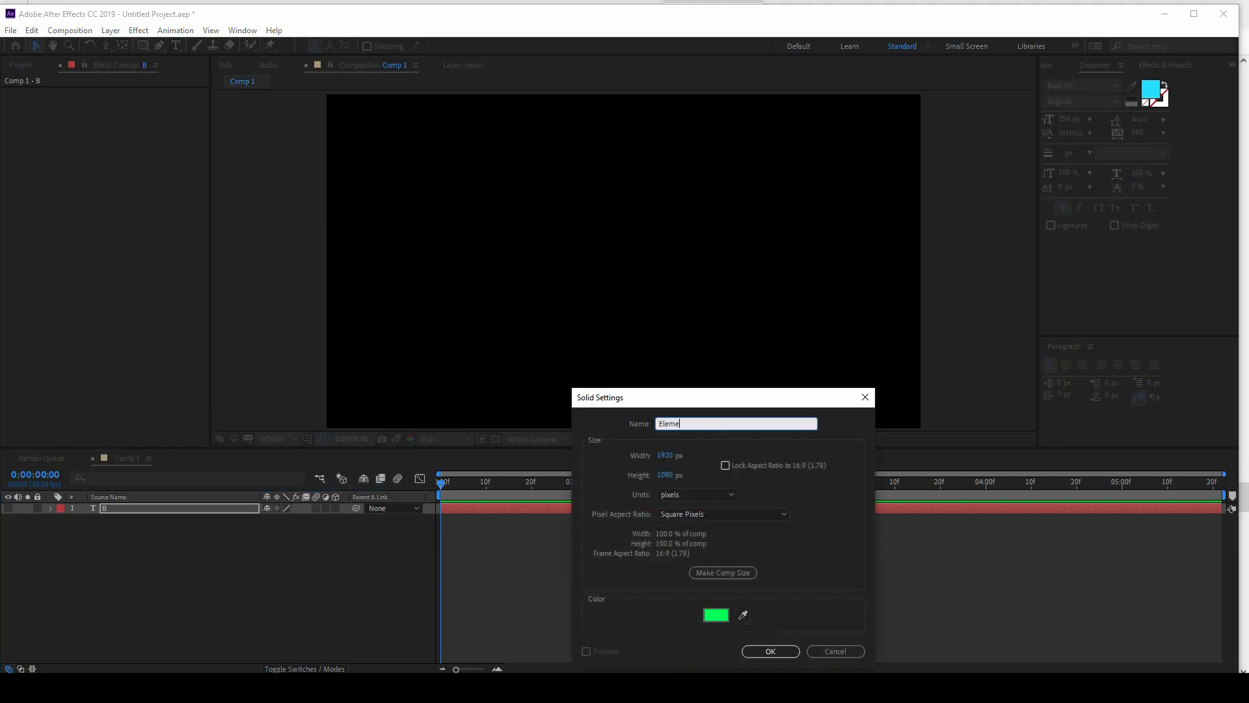
pyautogui.press('Return')
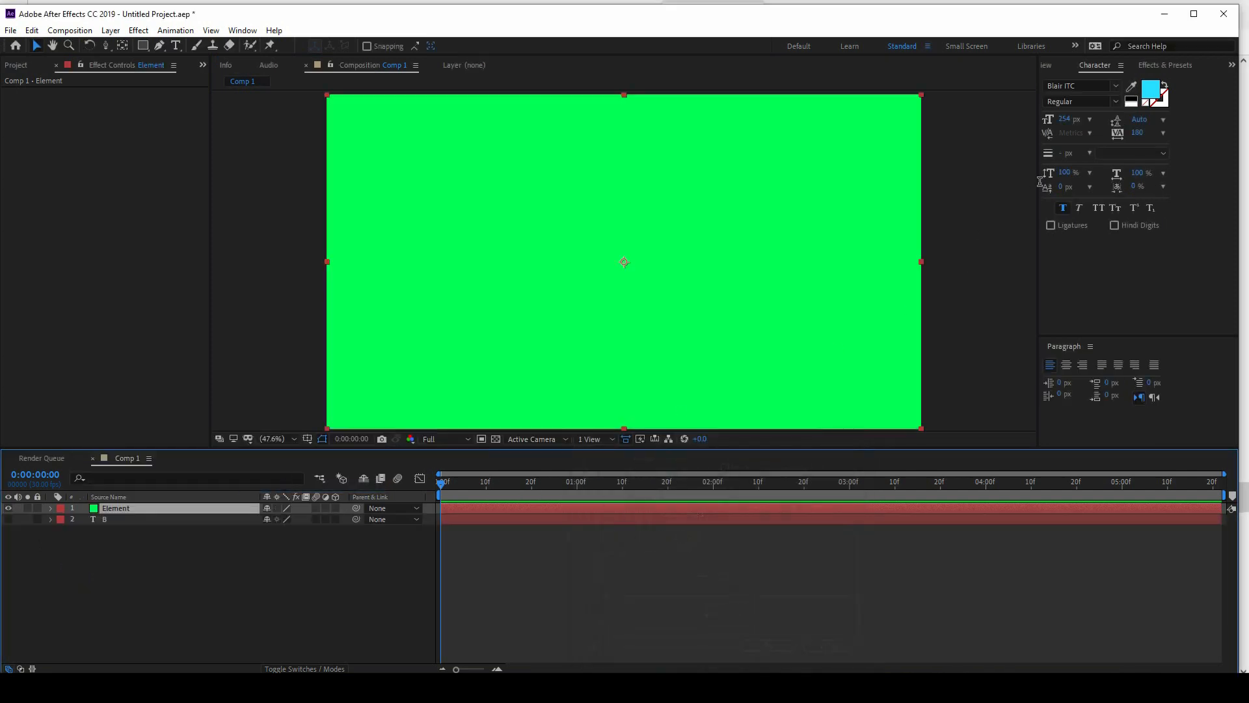
# Step: Find the Video Copilot Element effect and apply it to the Element solid
pyautogui.click(1160, 66)
pyautogui.click(1119, 83)
pyautogui.moveTo(1093, 103); pyautogui.dragTo(195, 508)
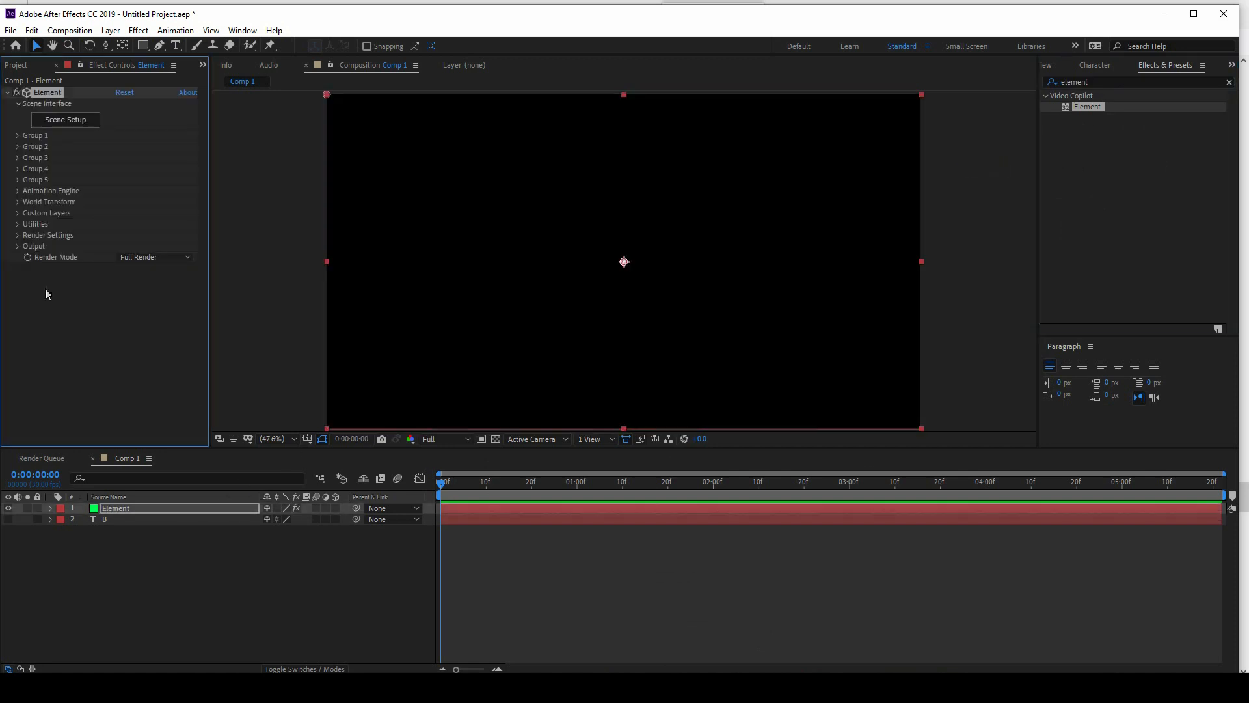
# Step: Assign the B text layer as Path Layer 1 in the Element effect's Custom Text and Masks
pyautogui.click(17, 213)
pyautogui.click(28, 223)
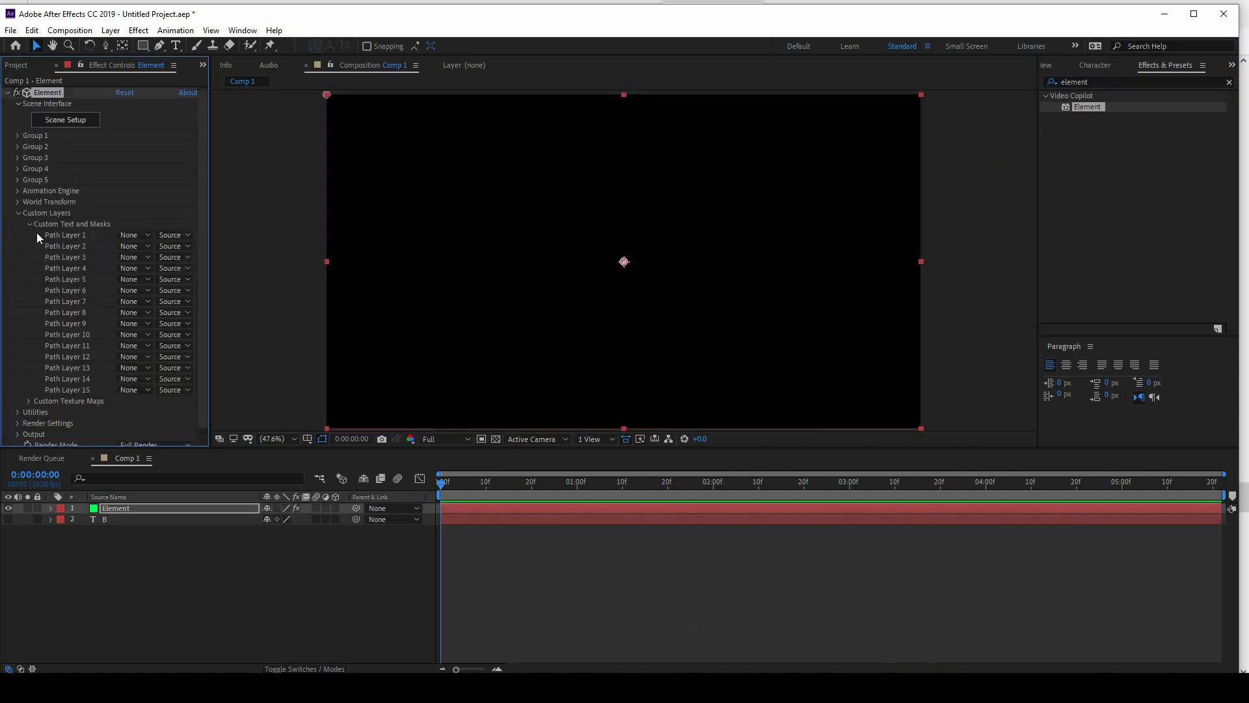
pyautogui.click(136, 235)
pyautogui.click(138, 285)
# Step: Open Element's Scene Setup and extrude the B text path into a 3D model
pyautogui.click(63, 120)
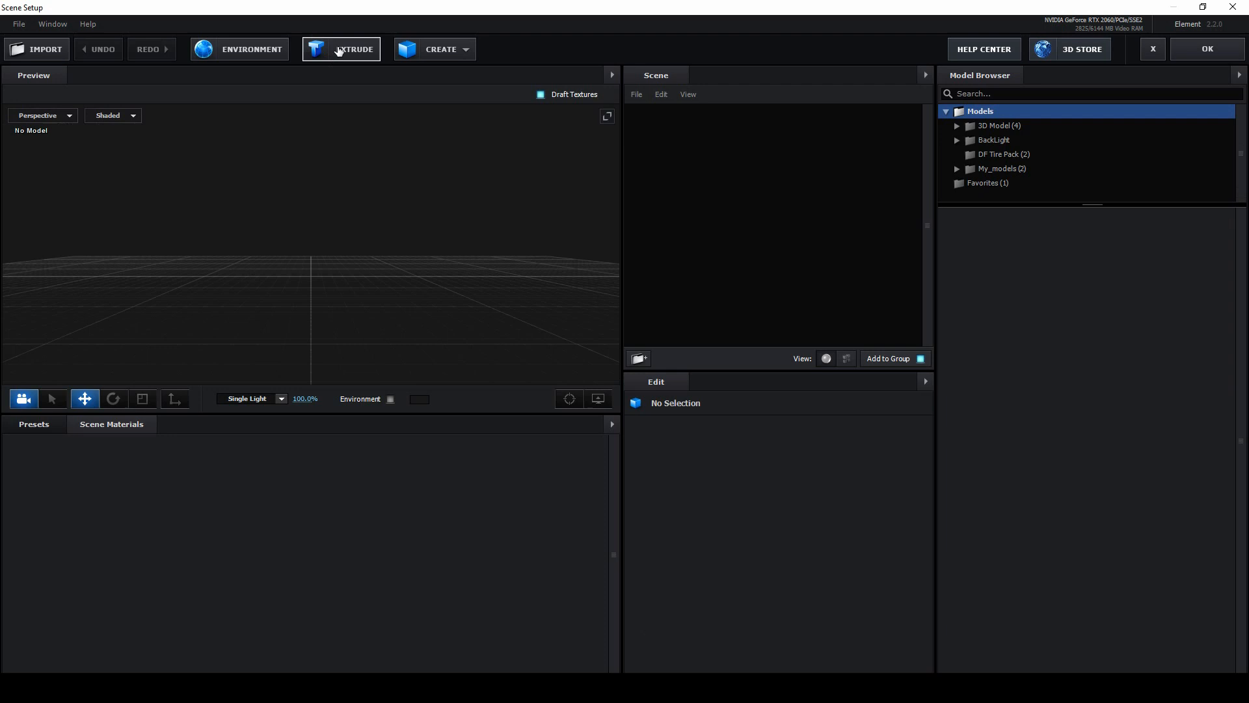
pyautogui.moveTo(440, 167); pyautogui.dragTo(411, 199)
pyautogui.click(649, 128)
# Step: Enable the bevel outline on Bevel 1 and widen the outline to about 3
pyautogui.click(689, 143)
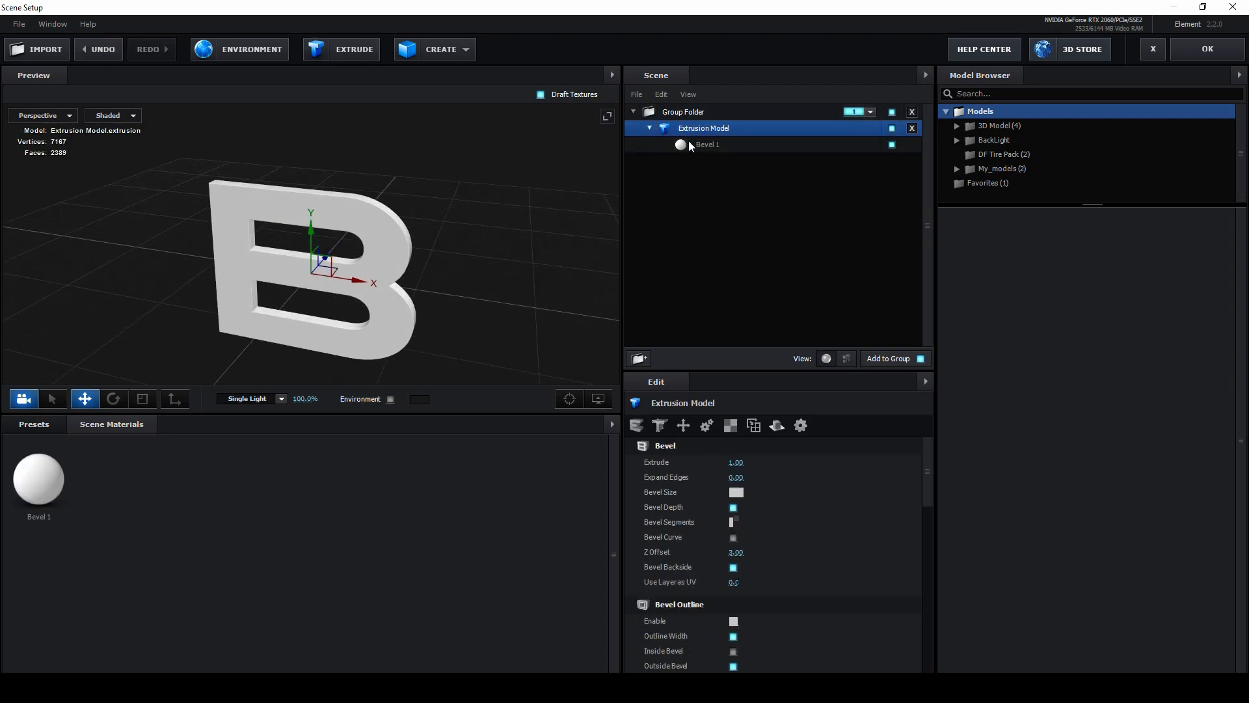
pyautogui.moveTo(496, 153); pyautogui.dragTo(467, 174)
pyautogui.click(732, 621)
pyautogui.moveTo(483, 318); pyautogui.dragTo(510, 243)
pyautogui.moveTo(736, 635); pyautogui.dragTo(820, 637)
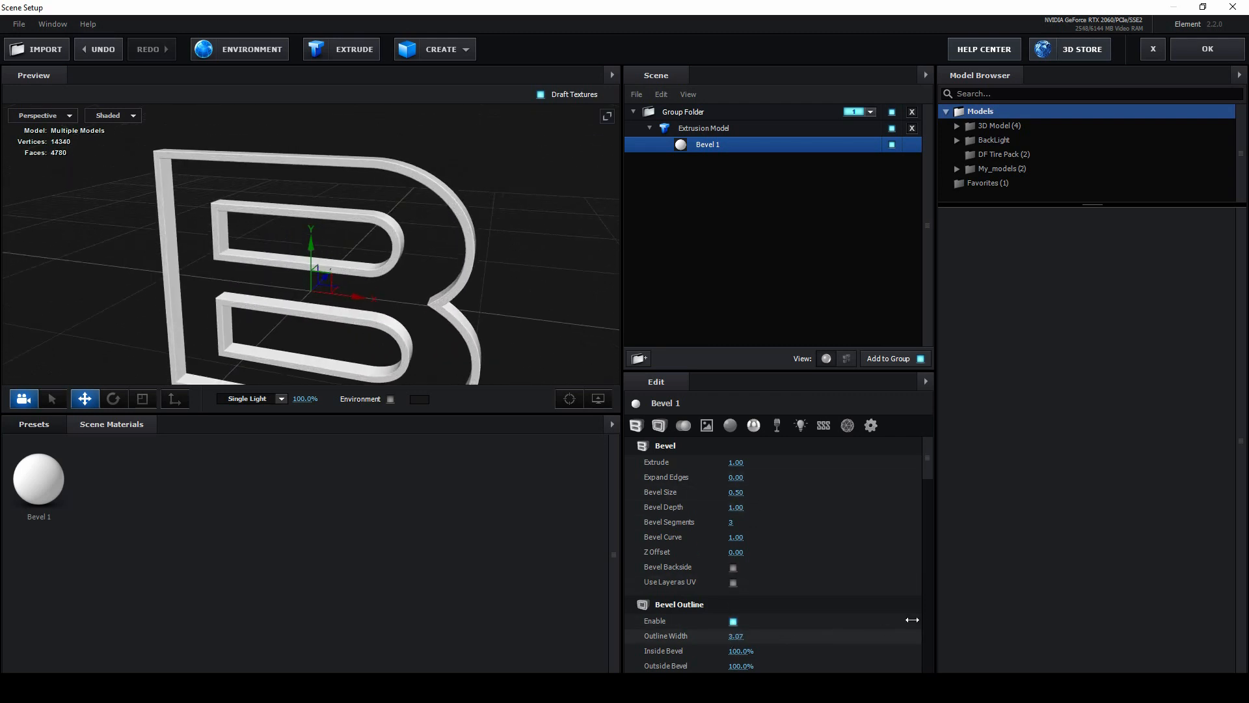
pyautogui.moveTo(533, 315); pyautogui.dragTo(497, 222)
# Step: Enable Bevel Backside on Bevel 1 and reduce its Extrude value to 0.56
pyautogui.click(733, 568)
pyautogui.moveTo(540, 273); pyautogui.dragTo(488, 247)
pyautogui.moveTo(379, 205); pyautogui.dragTo(416, 213)
pyautogui.moveTo(737, 463); pyautogui.dragTo(672, 440)
pyautogui.moveTo(550, 208); pyautogui.dragTo(435, 205)
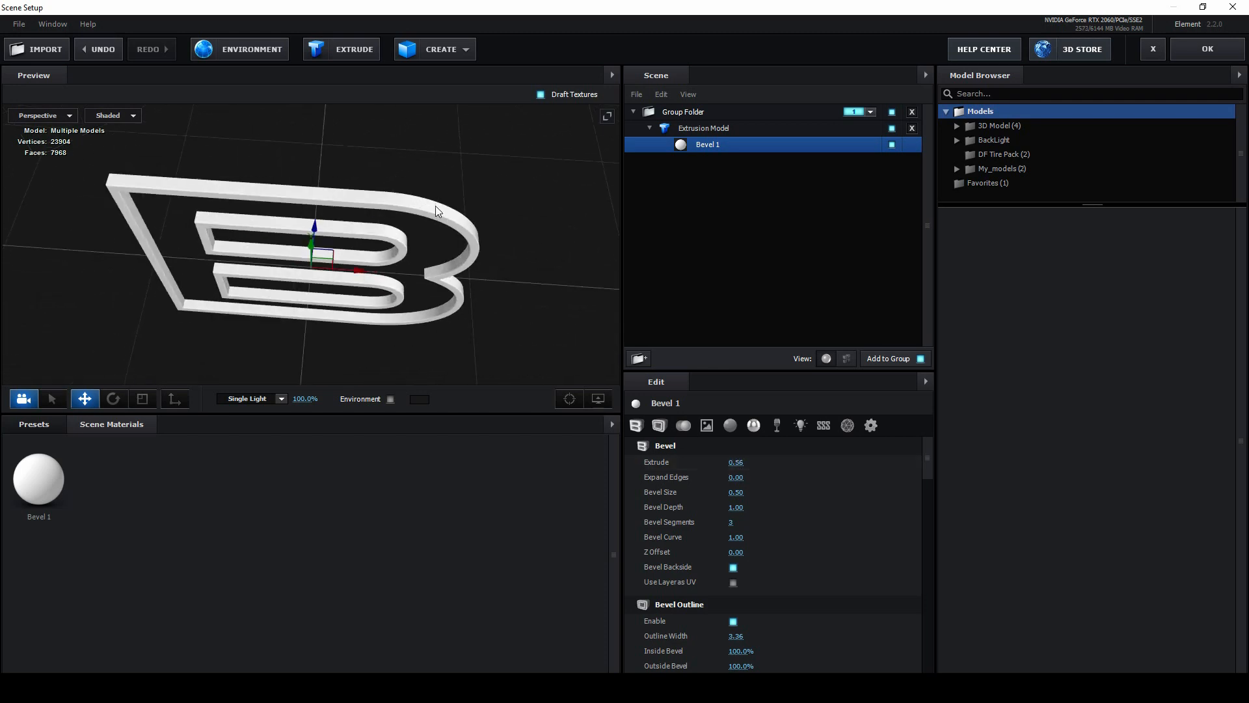
# Step: Rename the extrusion model to Upper Light and apply the scene setup back to the composition
pyautogui.click(688, 130)
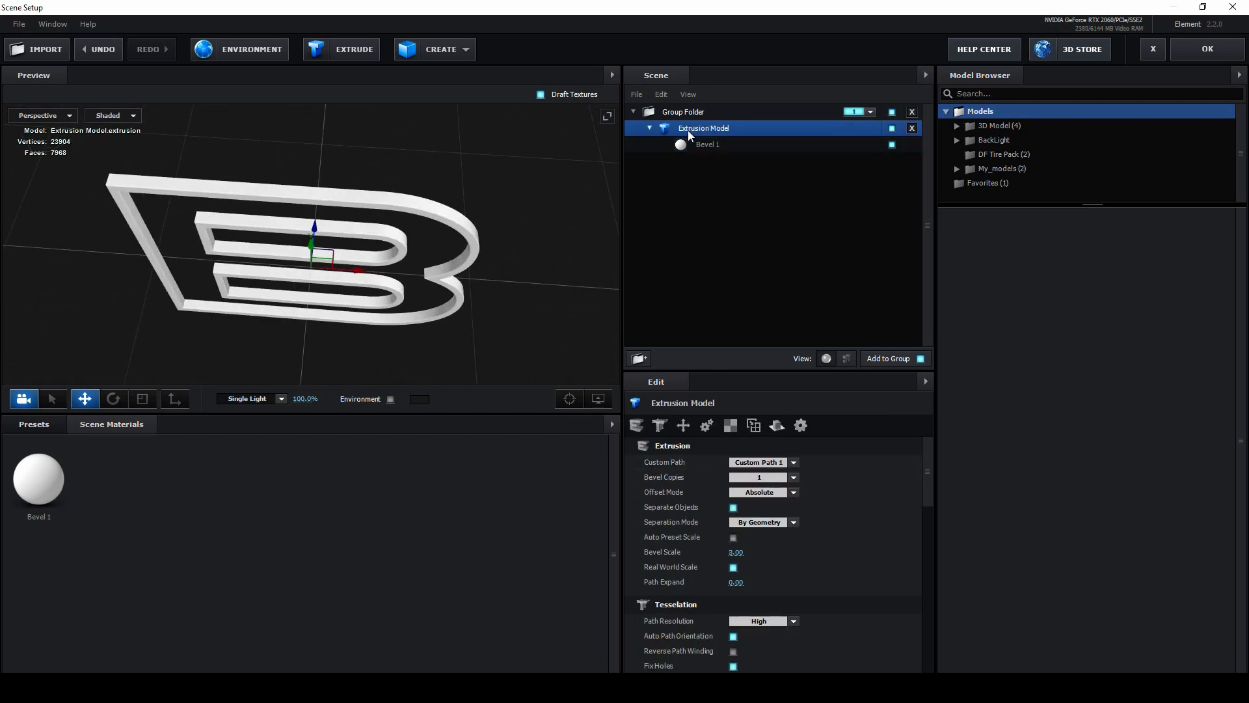
pyautogui.doubleClick(703, 134)
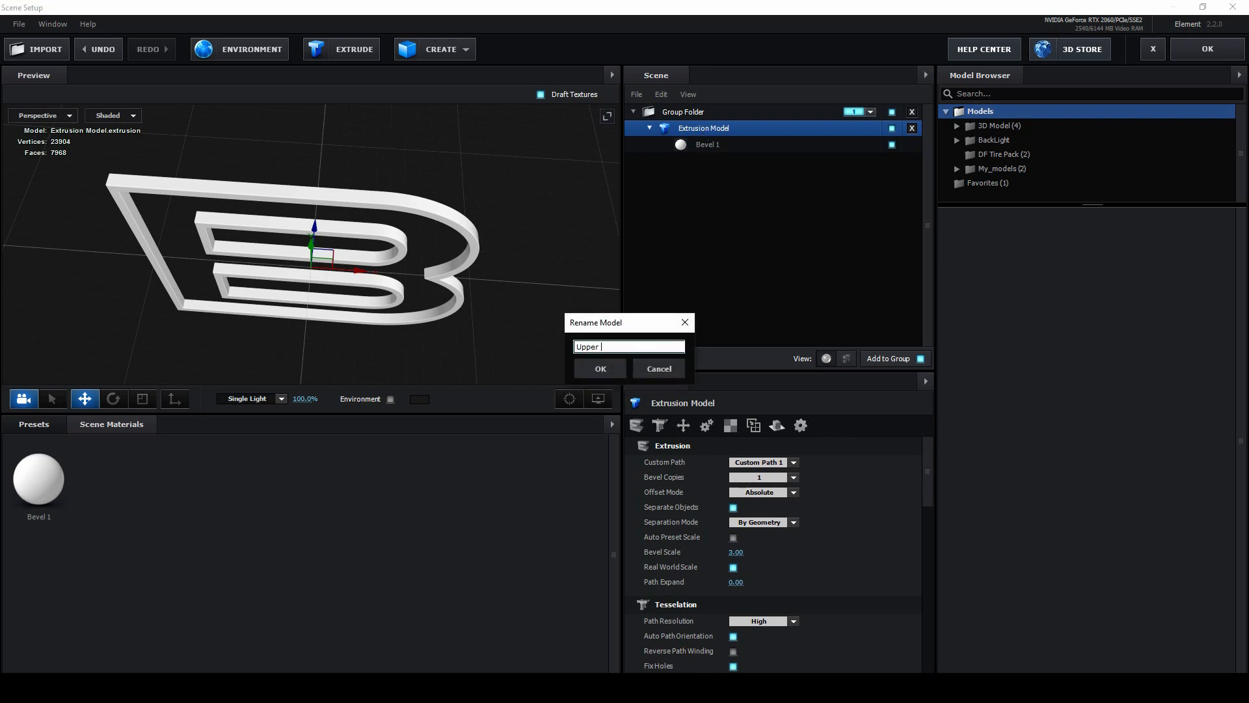
pyautogui.write('Upper Light')
pyautogui.press('Return')
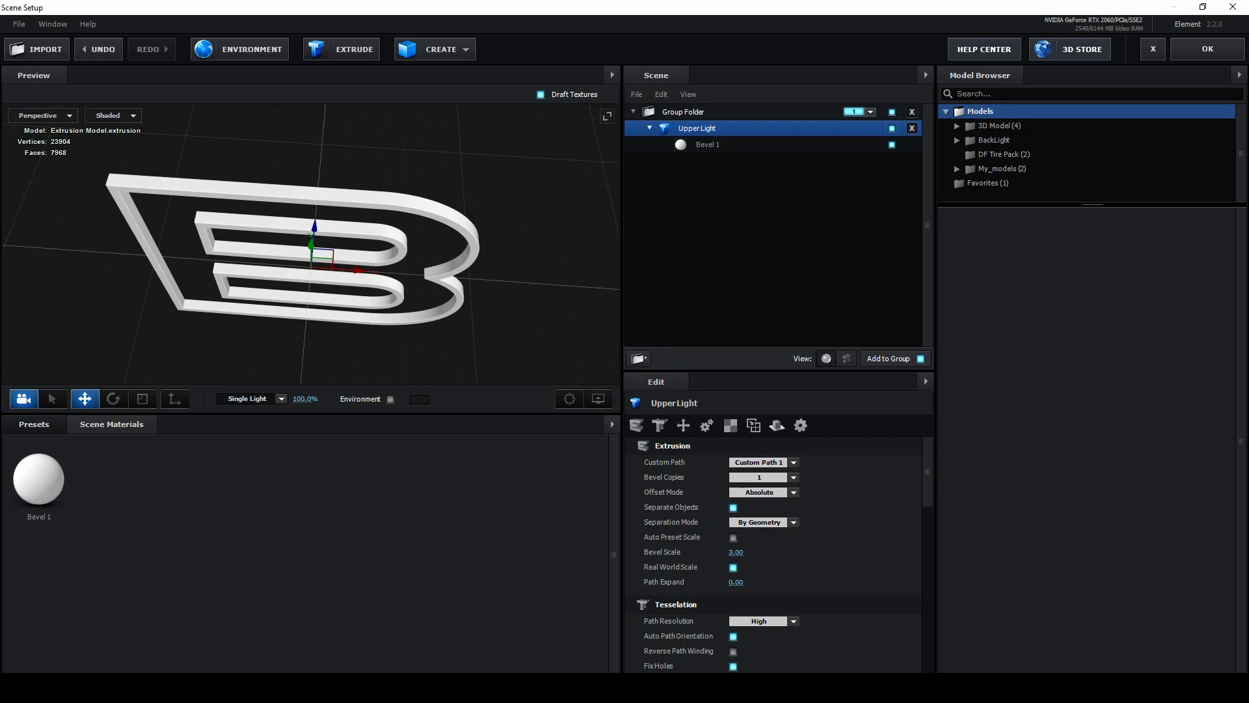
pyautogui.moveTo(328, 164); pyautogui.dragTo(337, 138)
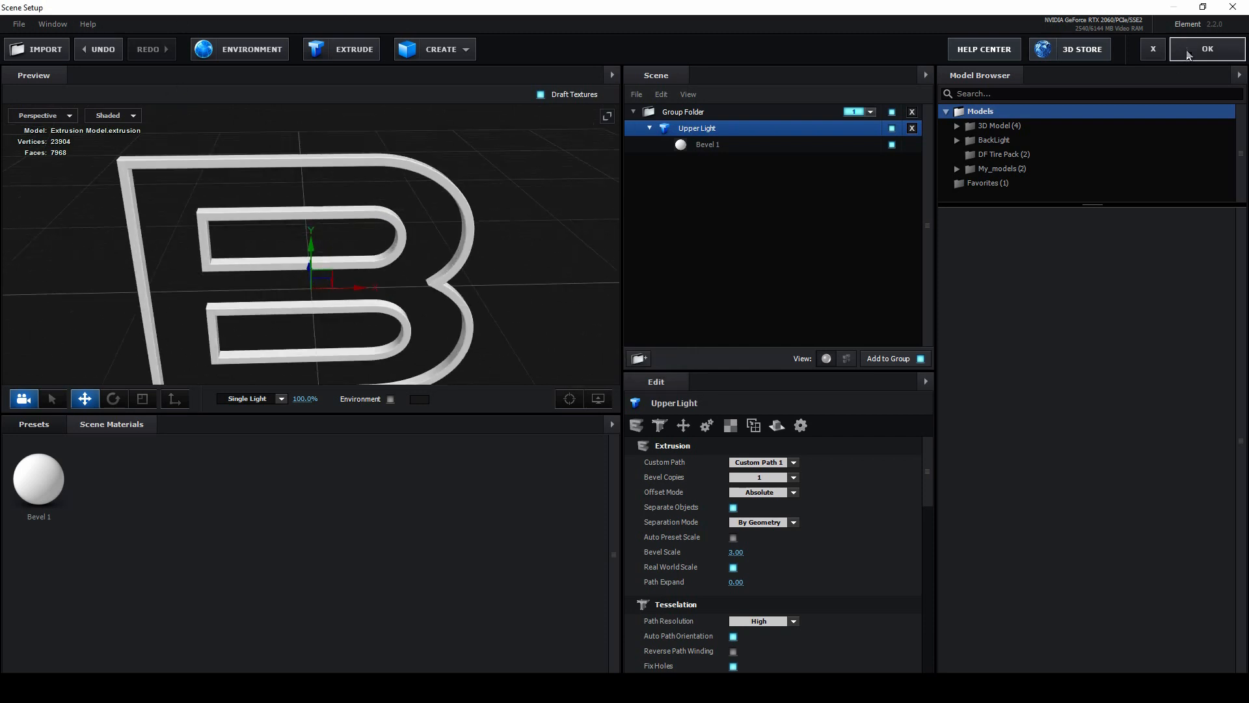
pyautogui.click(1215, 50)
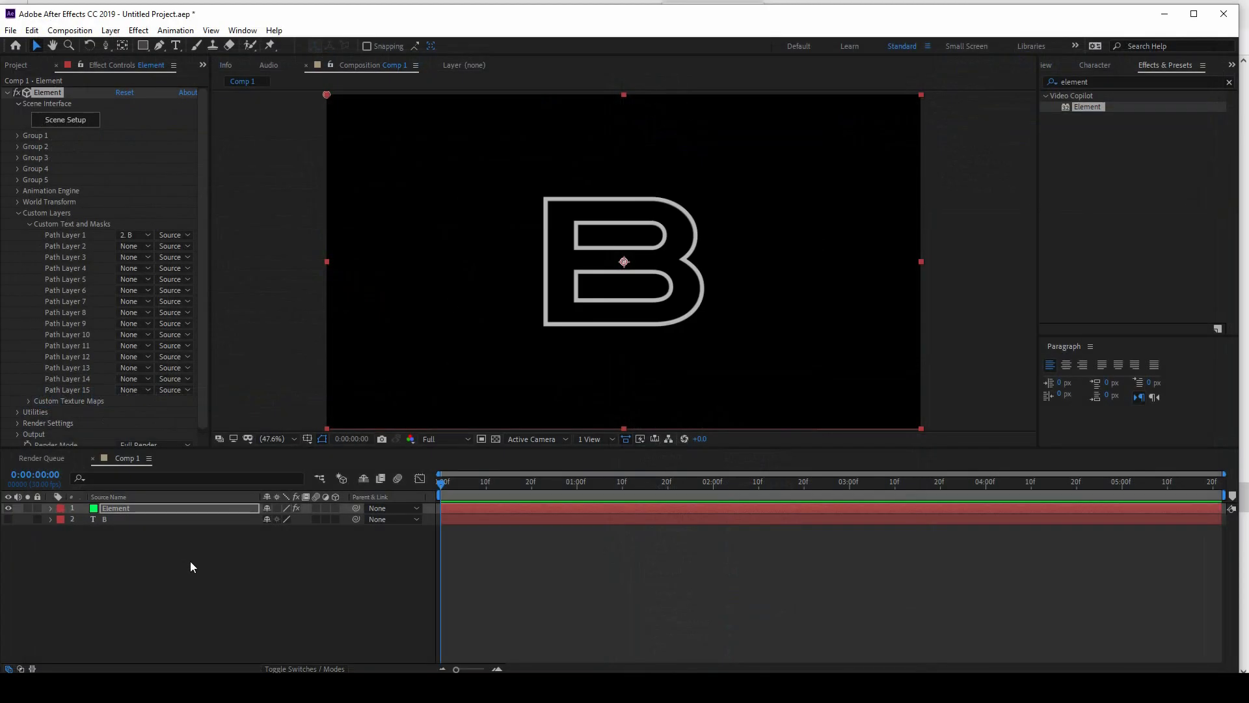
# Step: Create a new composition named Light with a width of 10000 px and a duration of 0:00:07:22
pyautogui.click(69, 30)
pyautogui.click(78, 42)
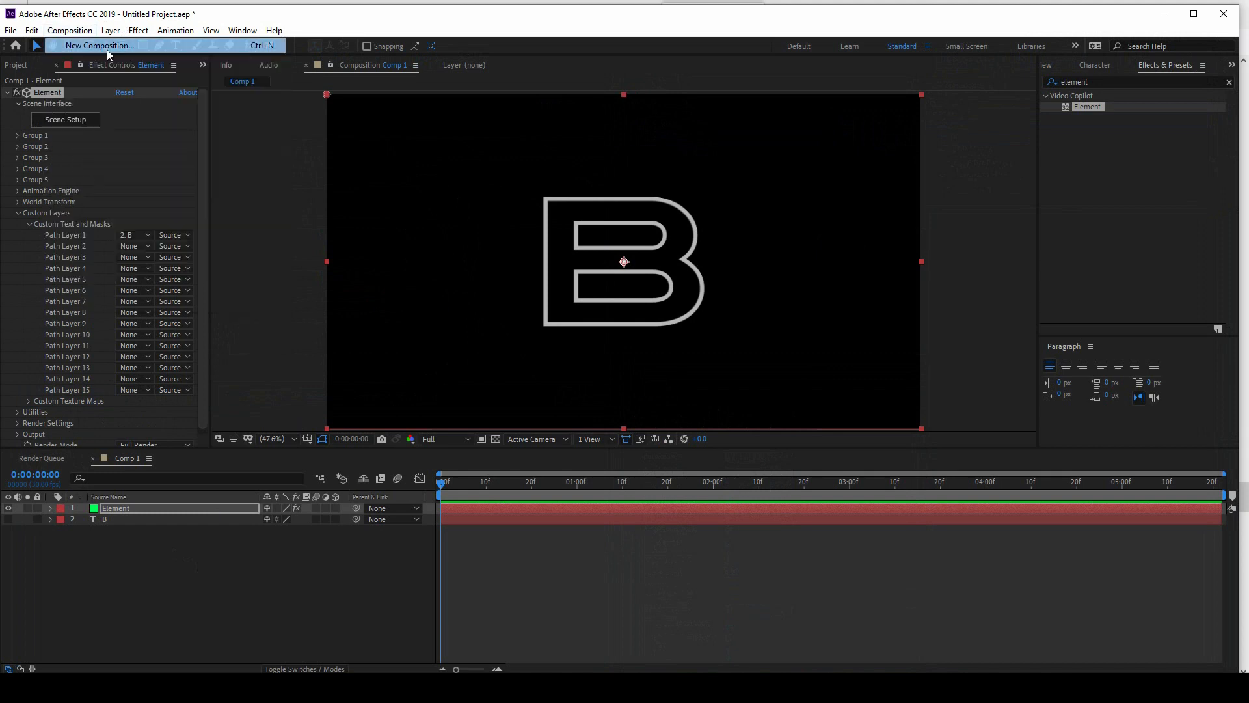
pyautogui.write('Light')
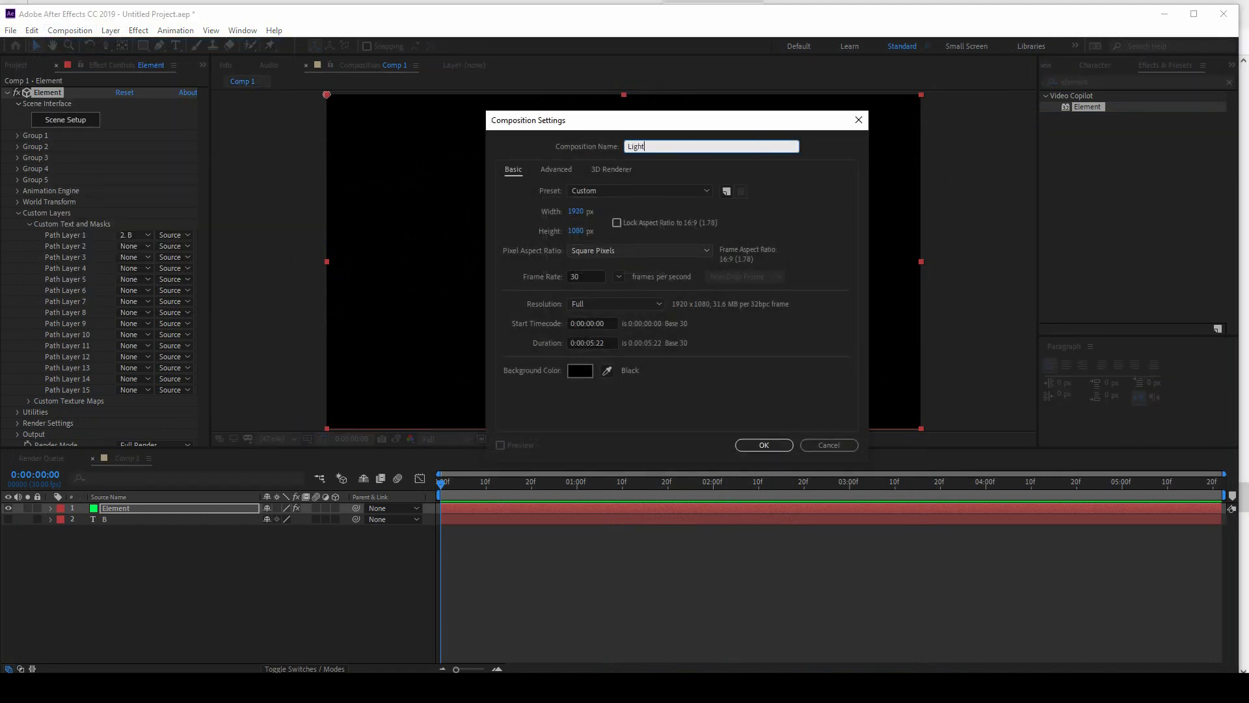
pyautogui.click(584, 212)
pyautogui.write('10000')
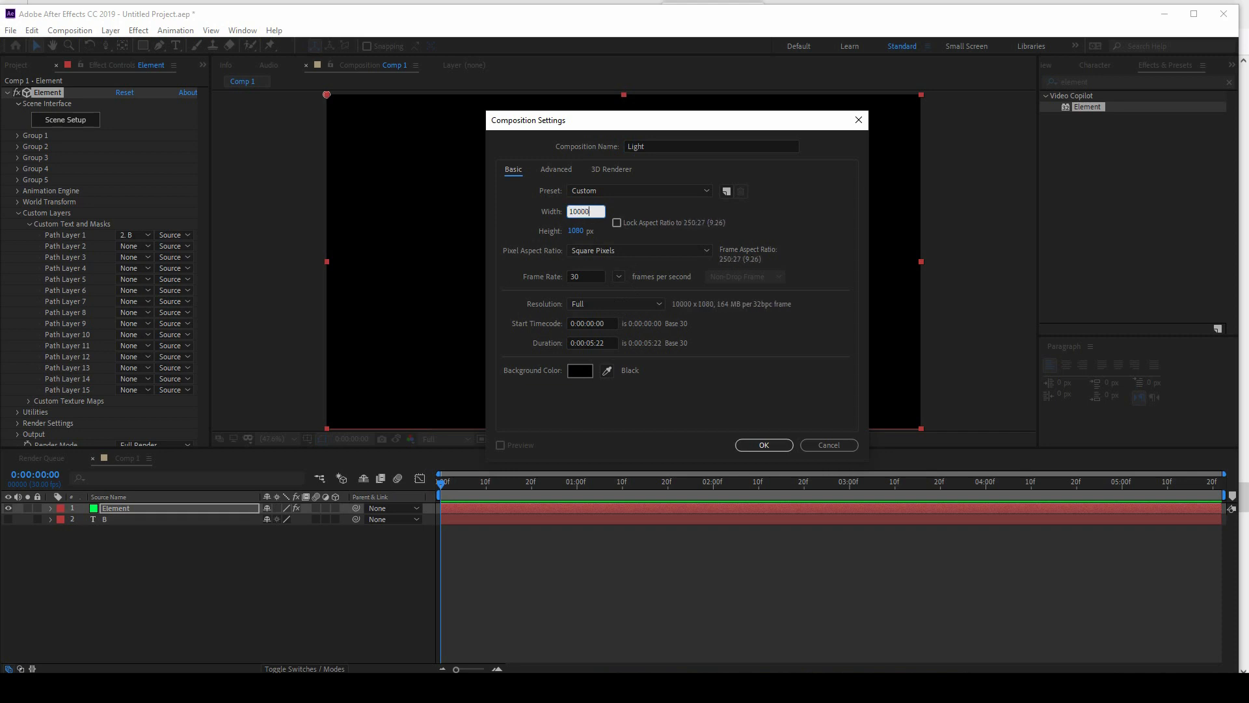
pyautogui.click(592, 342)
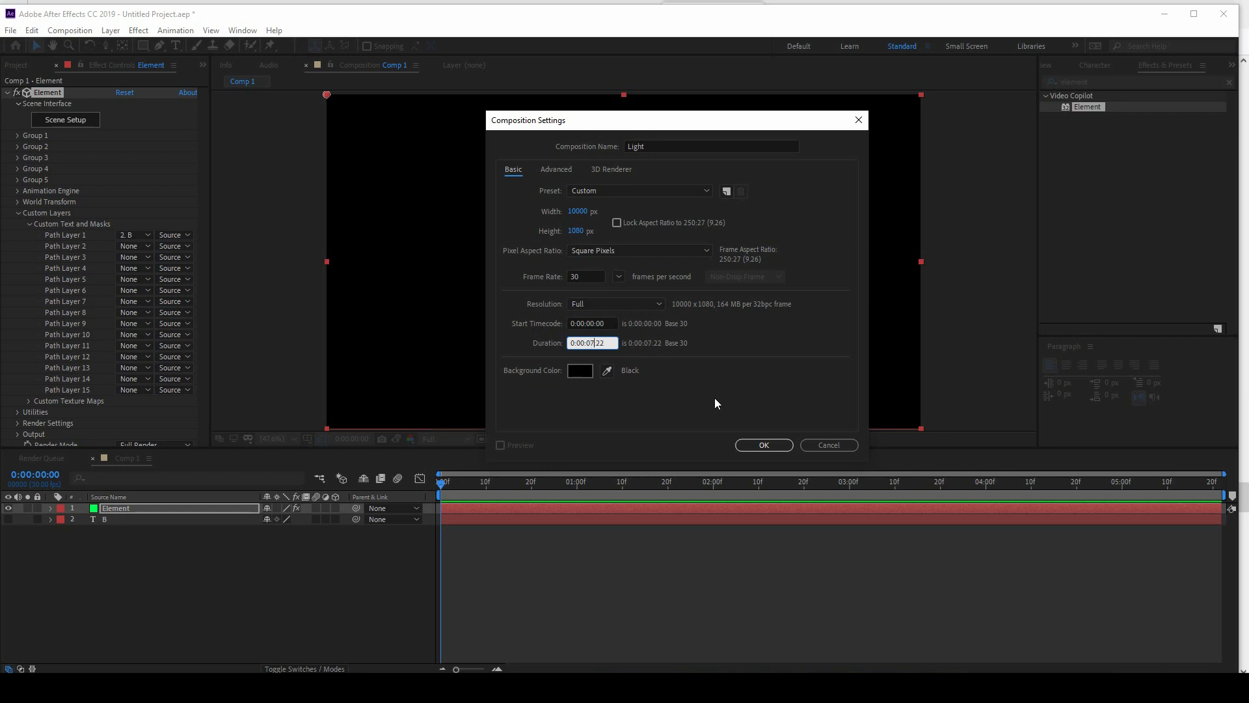
pyautogui.press('Return')
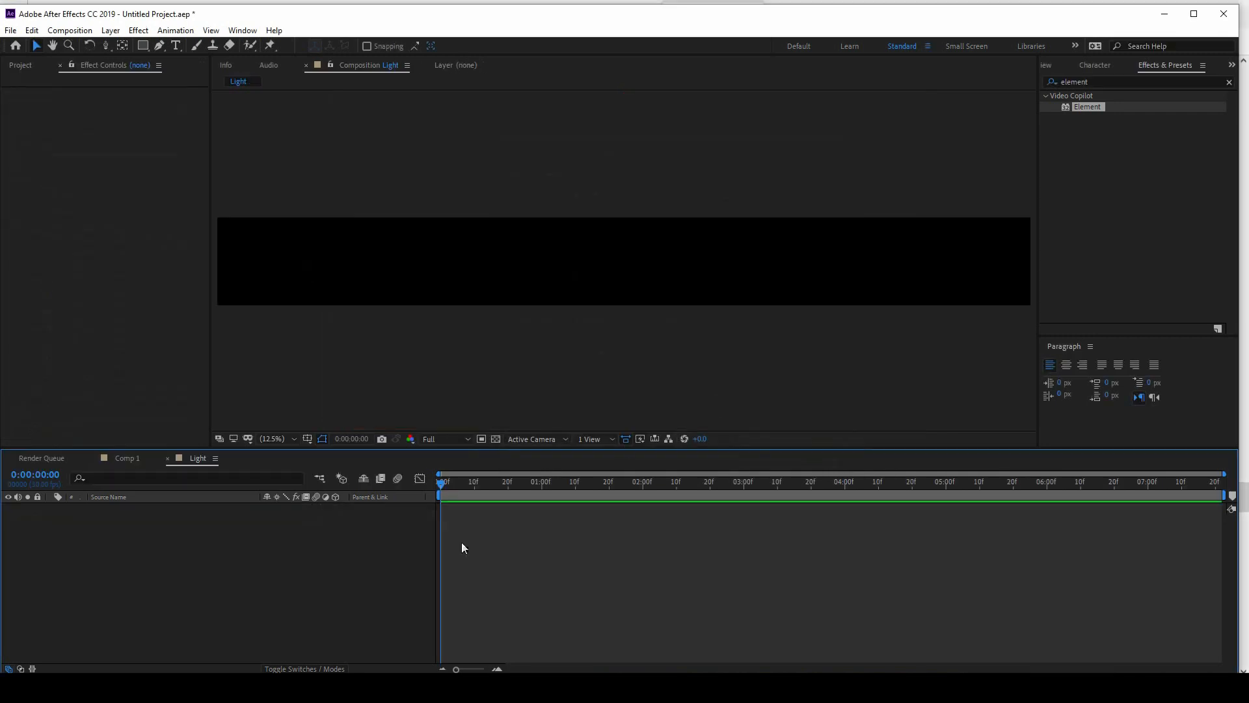
# Step: Add a green solid to the Light composition and narrow it to about a quarter of the width, left of centre
pyautogui.rightClick(330, 547)
pyautogui.moveTo(415, 410)
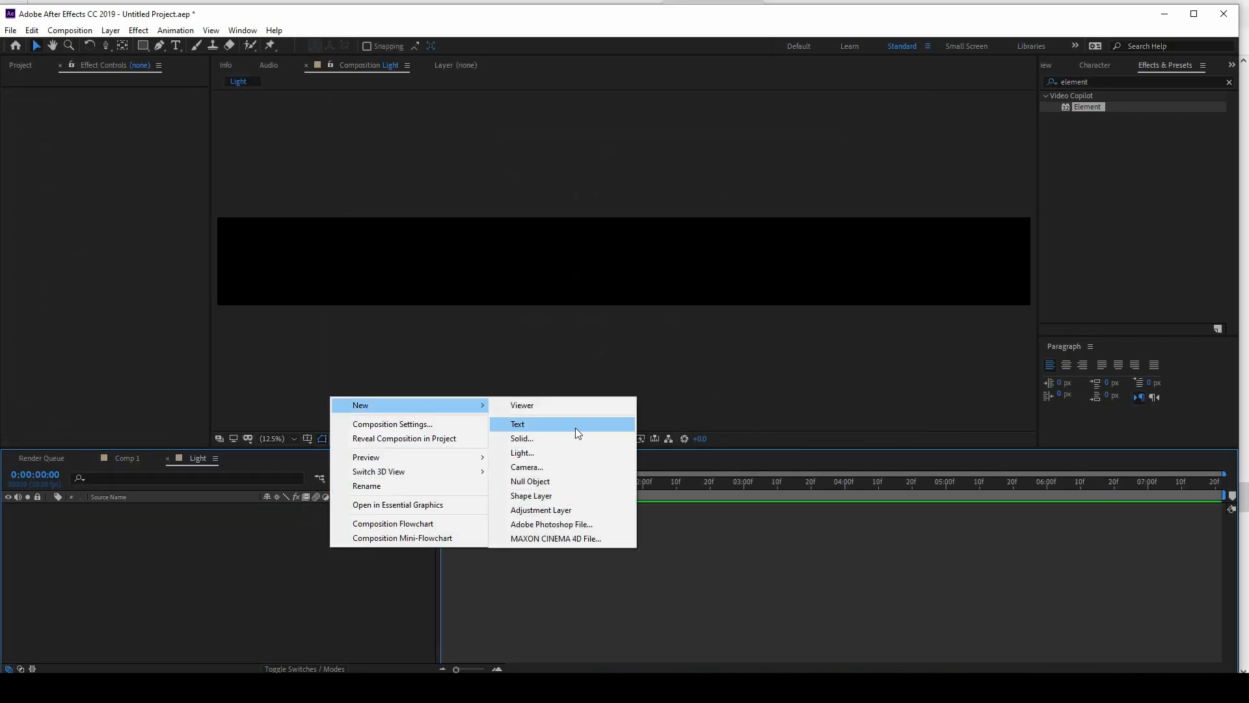
pyautogui.click(559, 439)
pyautogui.click(762, 651)
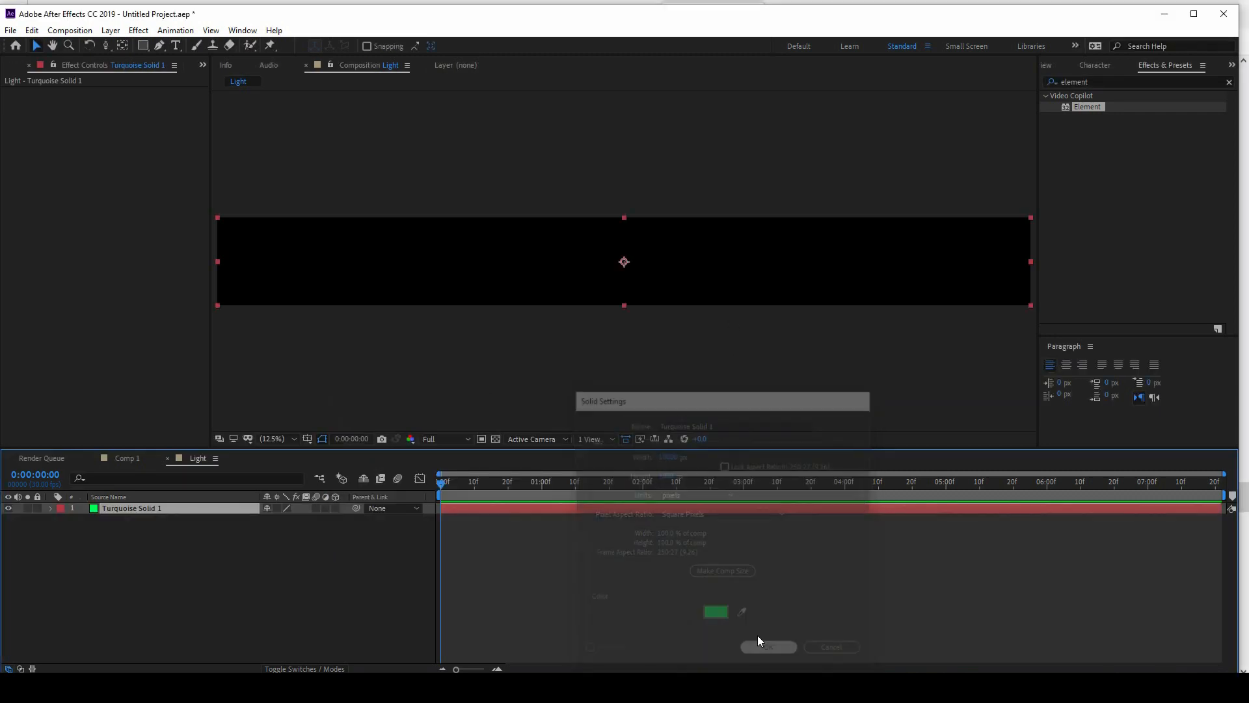
pyautogui.moveTo(217, 262); pyautogui.dragTo(448, 269)
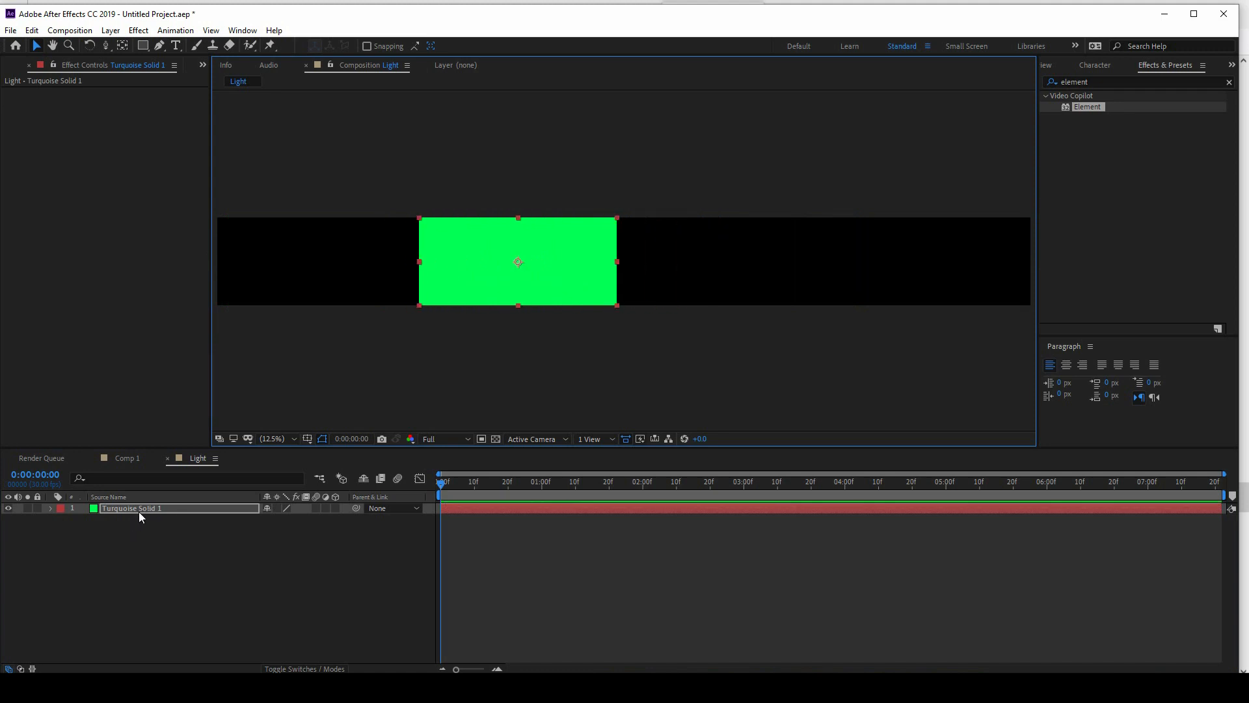
pyautogui.rightClick(202, 557)
pyautogui.moveTo(270, 414)
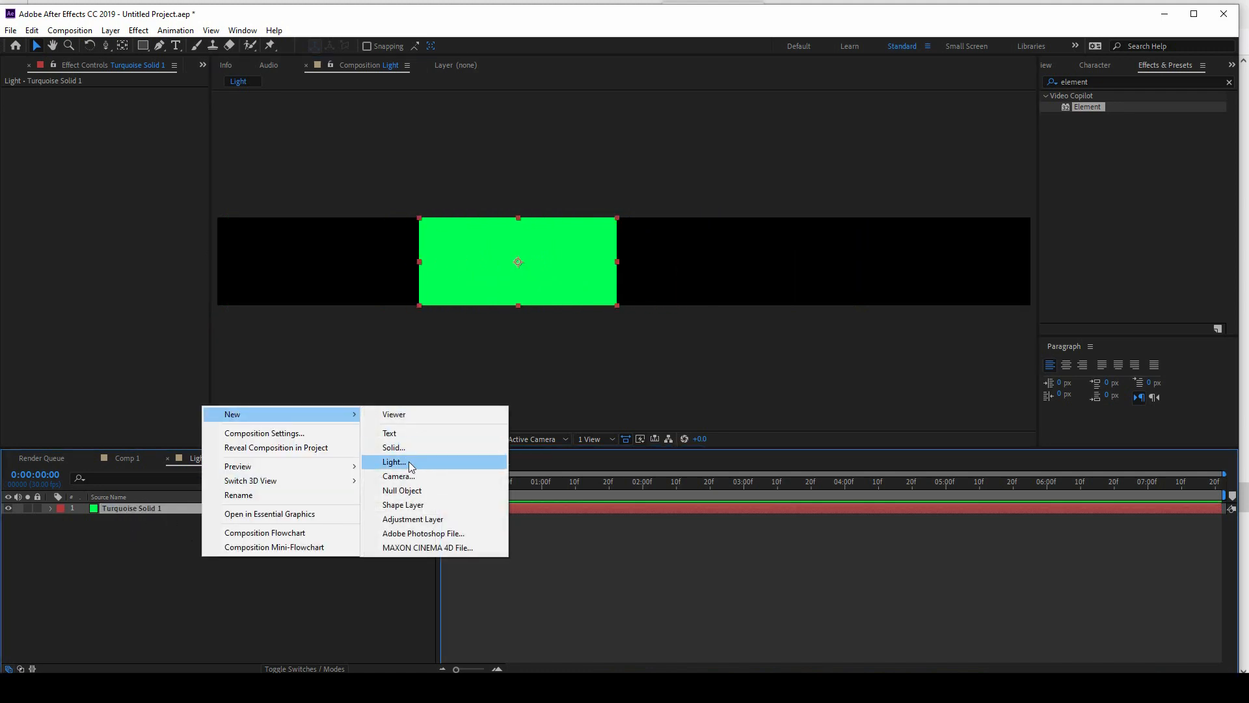
pyautogui.click(228, 578)
# Step: Duplicate the green solid and place the copy to the right of the original with a small gap
pyautogui.click(141, 508)
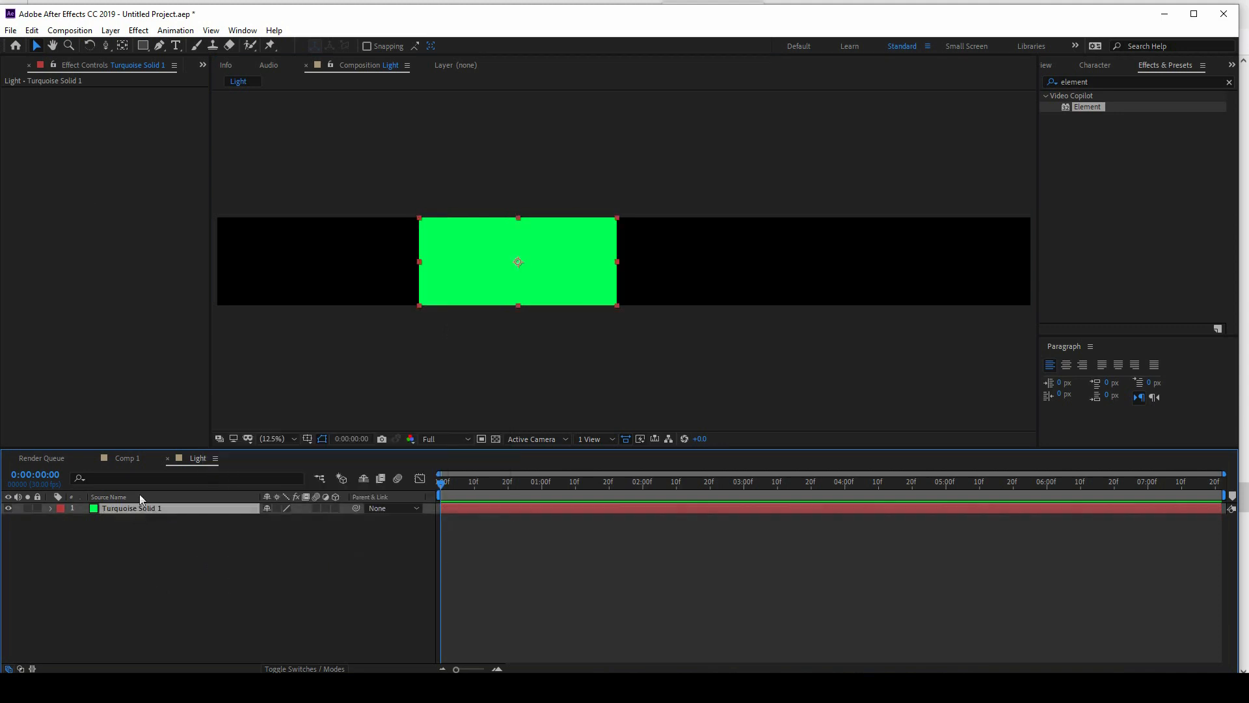
pyautogui.click(31, 29)
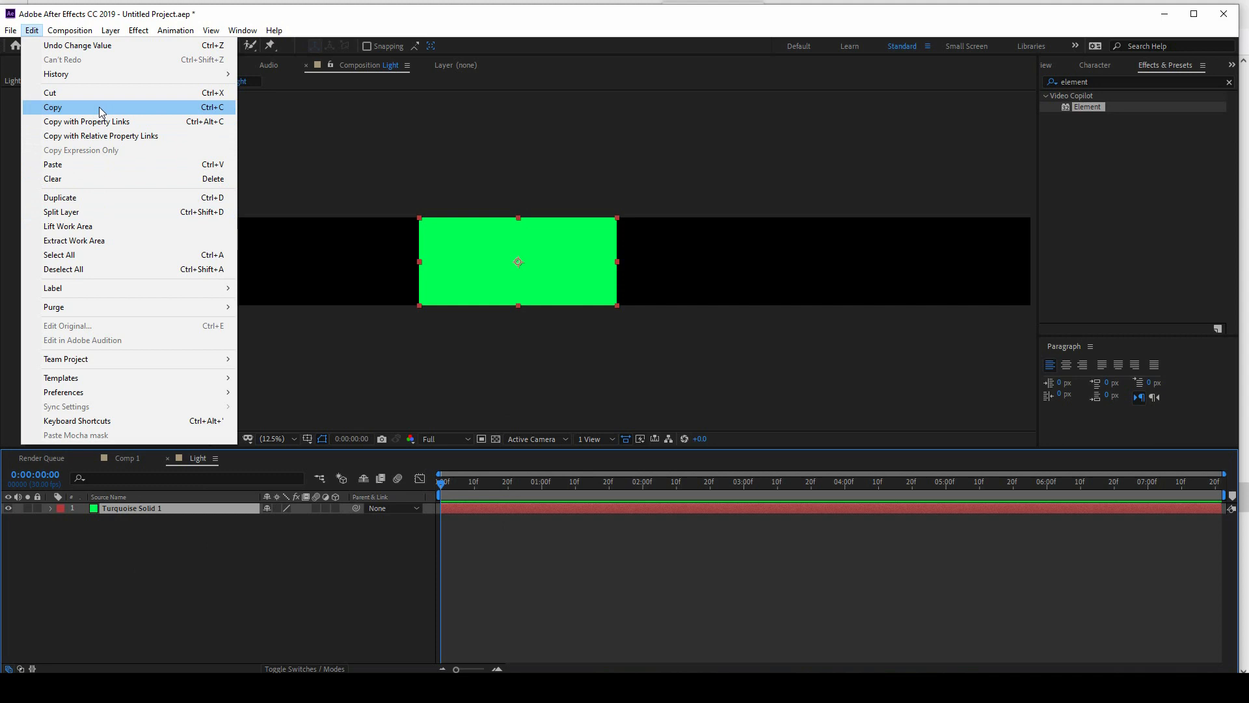
pyautogui.click(100, 197)
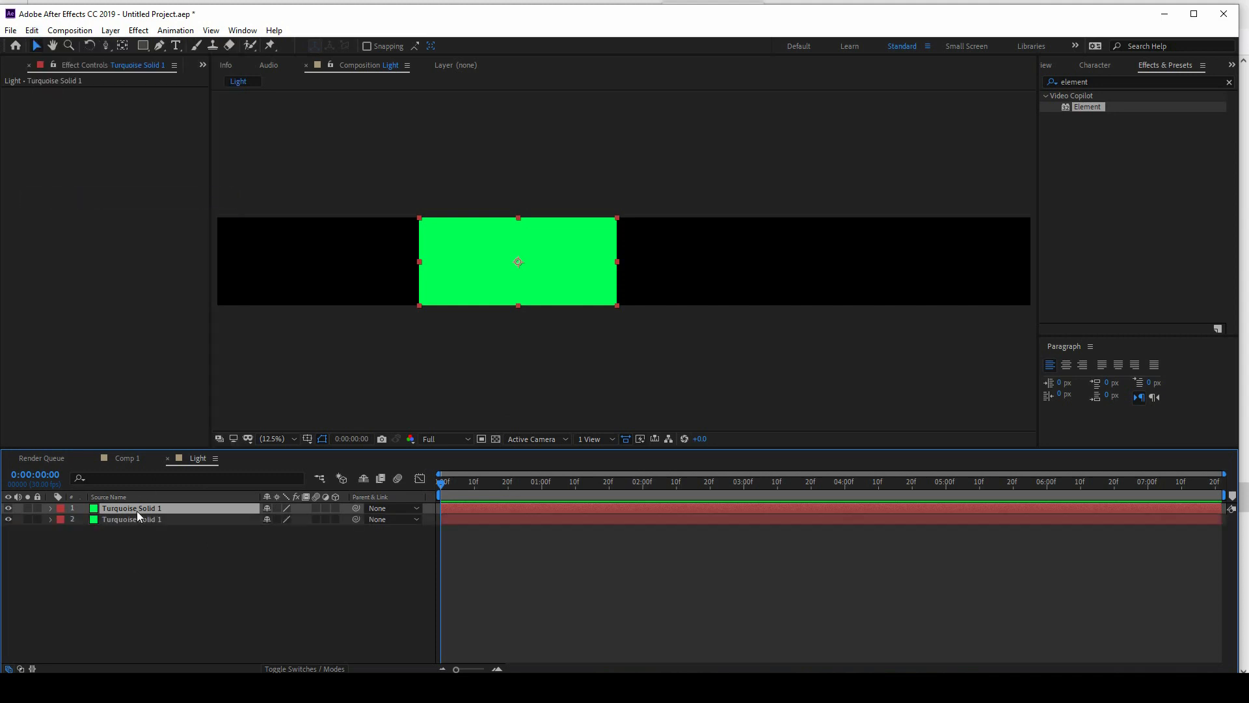
pyautogui.moveTo(473, 271); pyautogui.dragTo(694, 291)
# Step: Recolor the duplicated solid to bright blue and move it slightly farther right of the green one
pyautogui.hotkey('ctrl', 'shift', 'y')
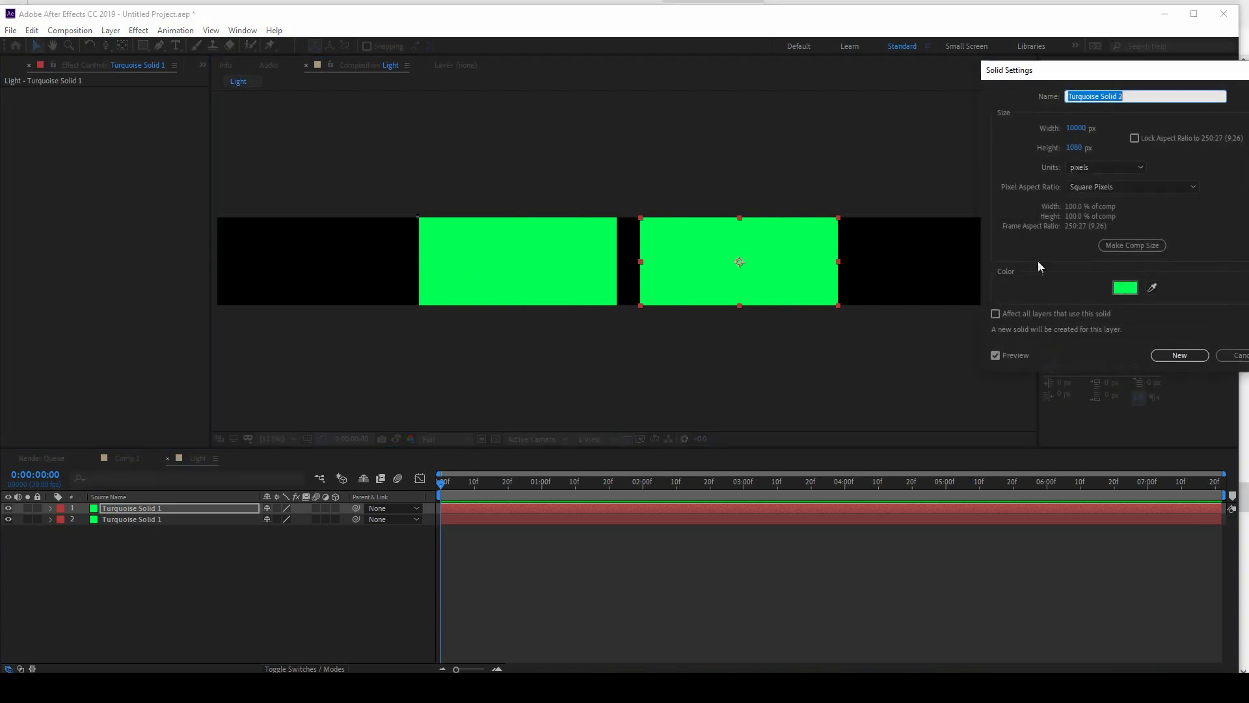
pyautogui.click(1126, 290)
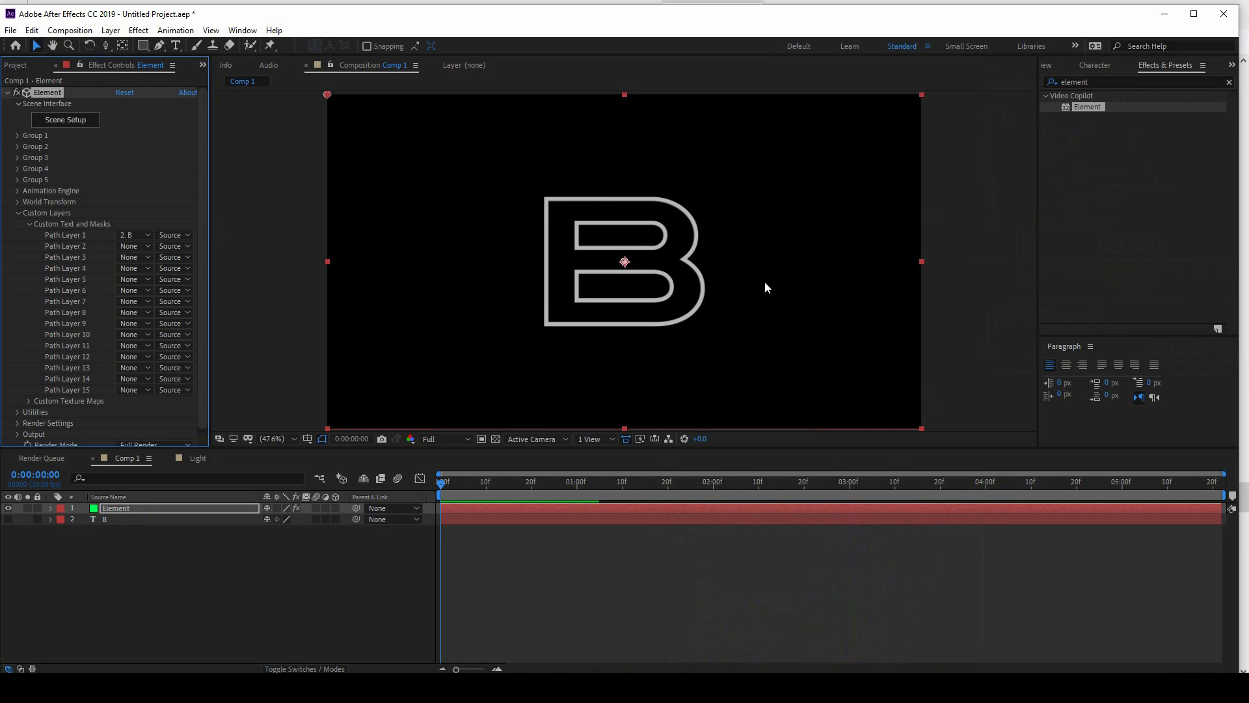
pyautogui.click(198, 458)
pyautogui.moveTo(748, 285); pyautogui.dragTo(775, 283)
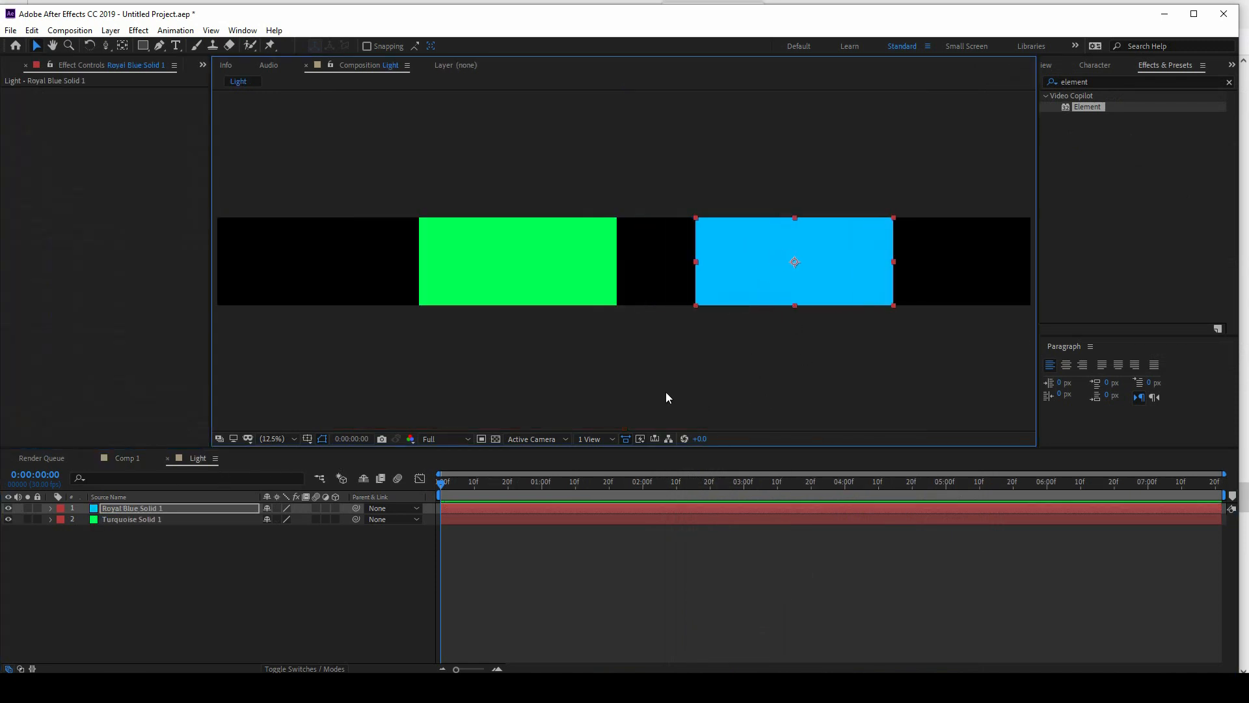
# Step: Select the green and blue solids together and move them just beyond the composition's right edge
pyautogui.click(519, 296)
pyautogui.keyDown('shift'); pyautogui.click(780, 294); pyautogui.keyUp('shift')
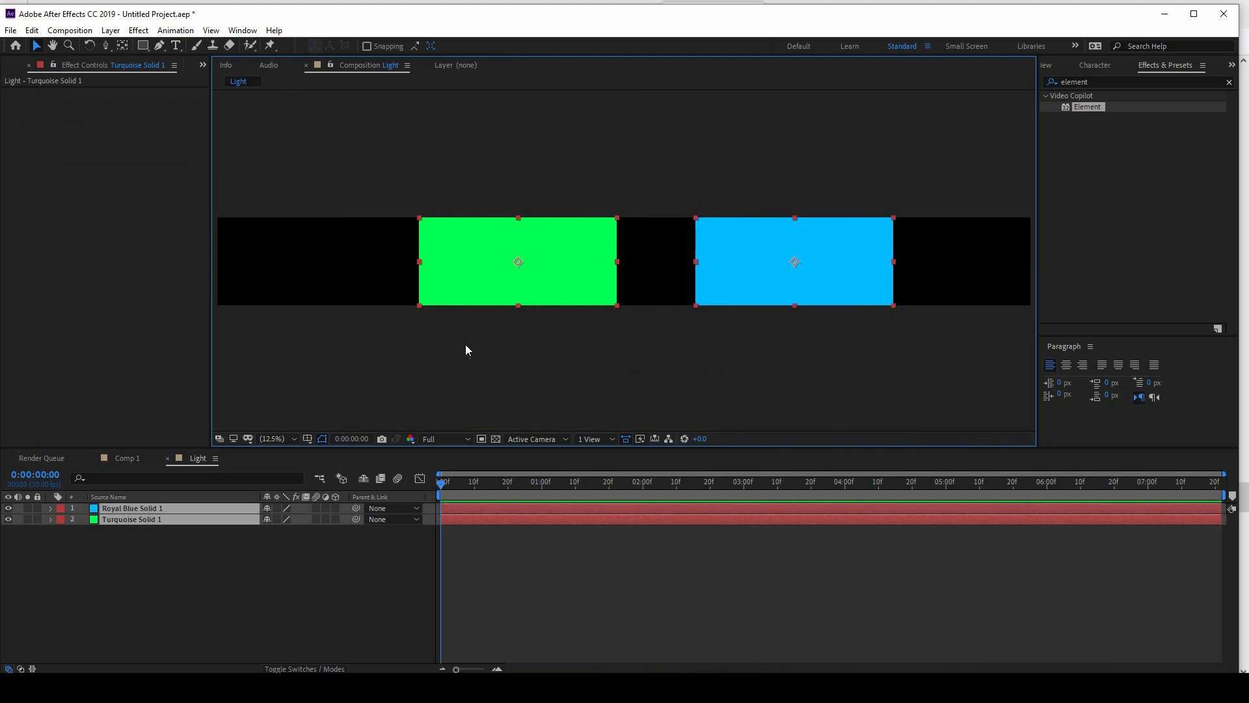
pyautogui.press(',')
pyautogui.moveTo(711, 286); pyautogui.dragTo(1025, 286)
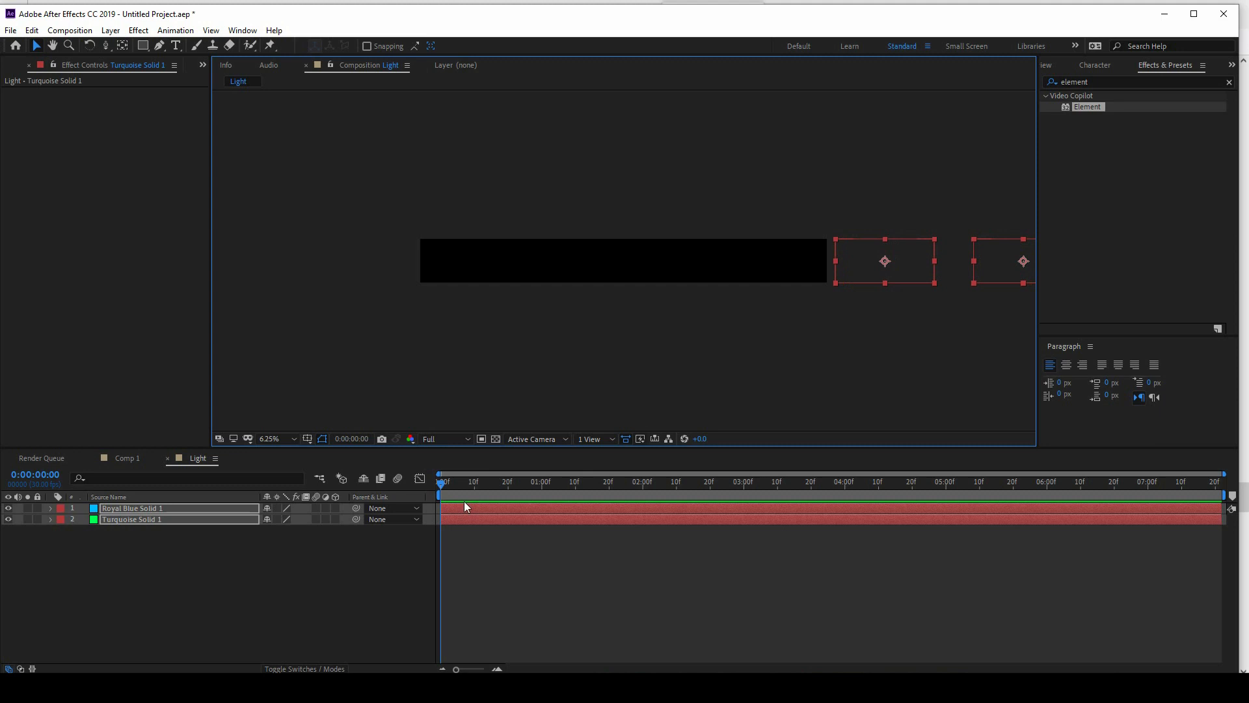
# Step: Keyframe both solids' Position from the first frame to 0:00:07:21, ending past the composition's left edge, and preview the motion
pyautogui.press('p')
pyautogui.click(84, 519)
pyautogui.moveTo(523, 489); pyautogui.dragTo(1246, 496)
pyautogui.moveTo(914, 270); pyautogui.dragTo(213, 254)
pyautogui.press('space')
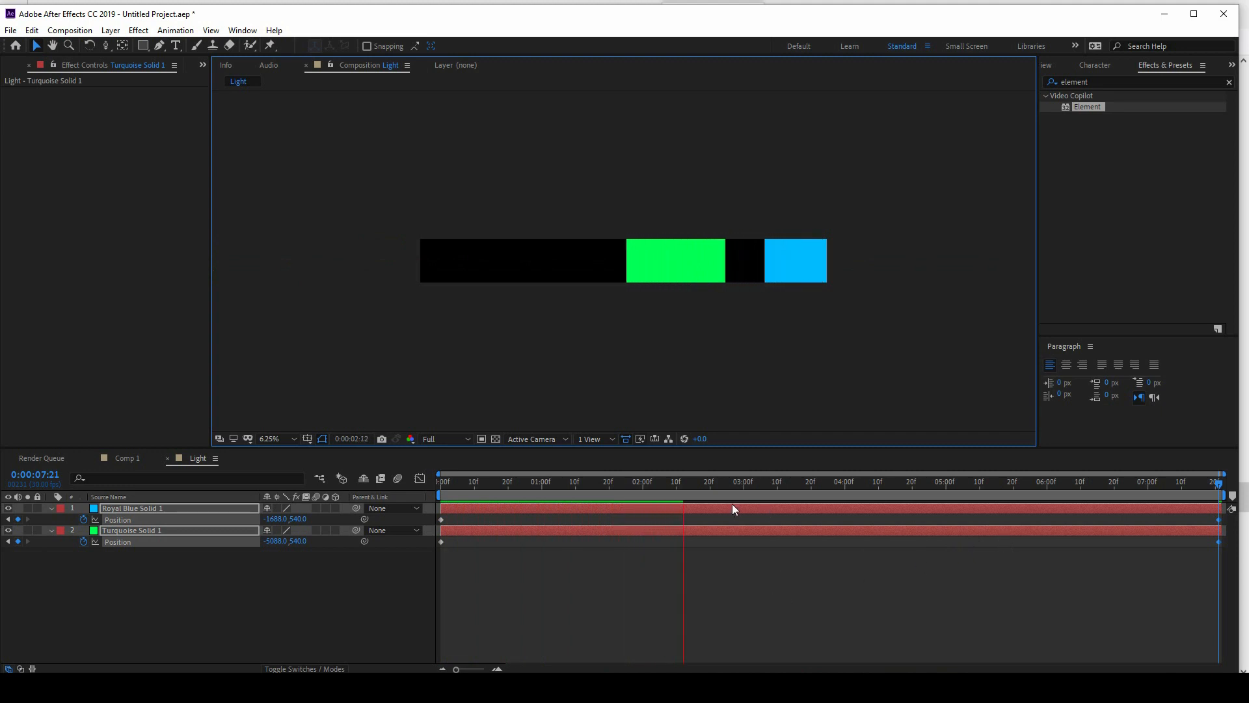
pyautogui.press('space')
# Step: Pre-compose the two animated solids into a new composition named Light
pyautogui.moveTo(151, 580); pyautogui.dragTo(166, 503)
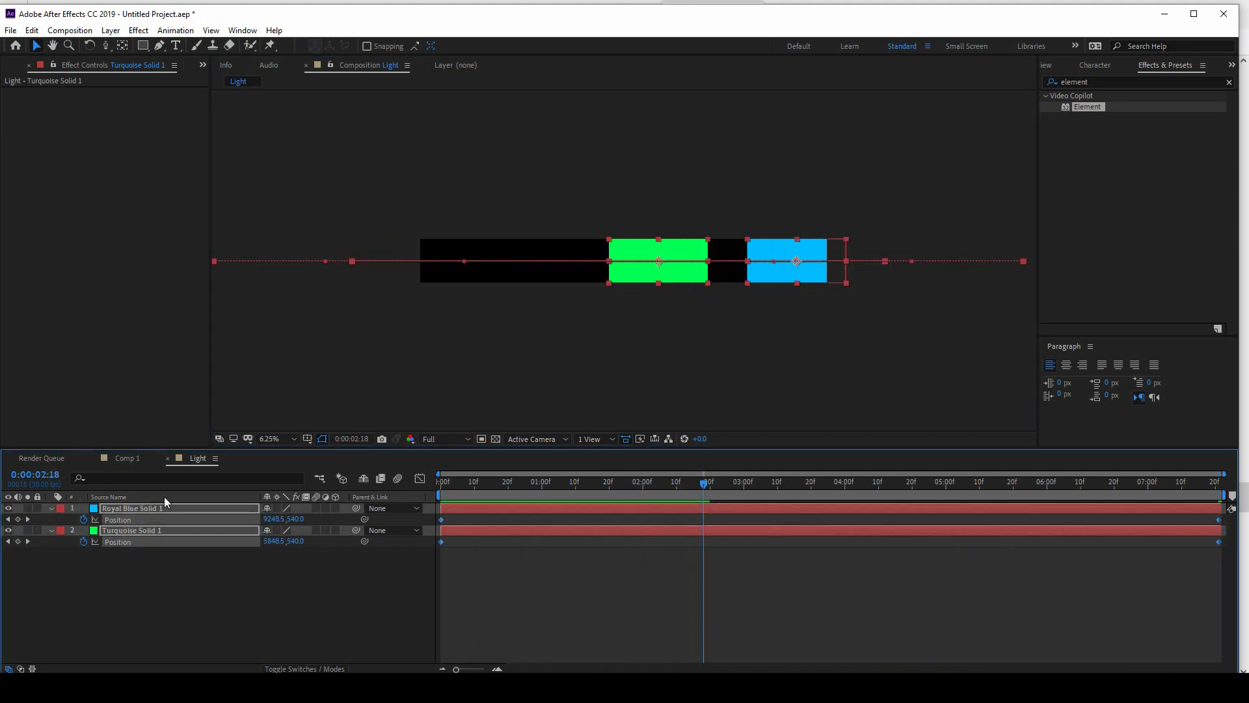
pyautogui.click(110, 30)
pyautogui.click(197, 474)
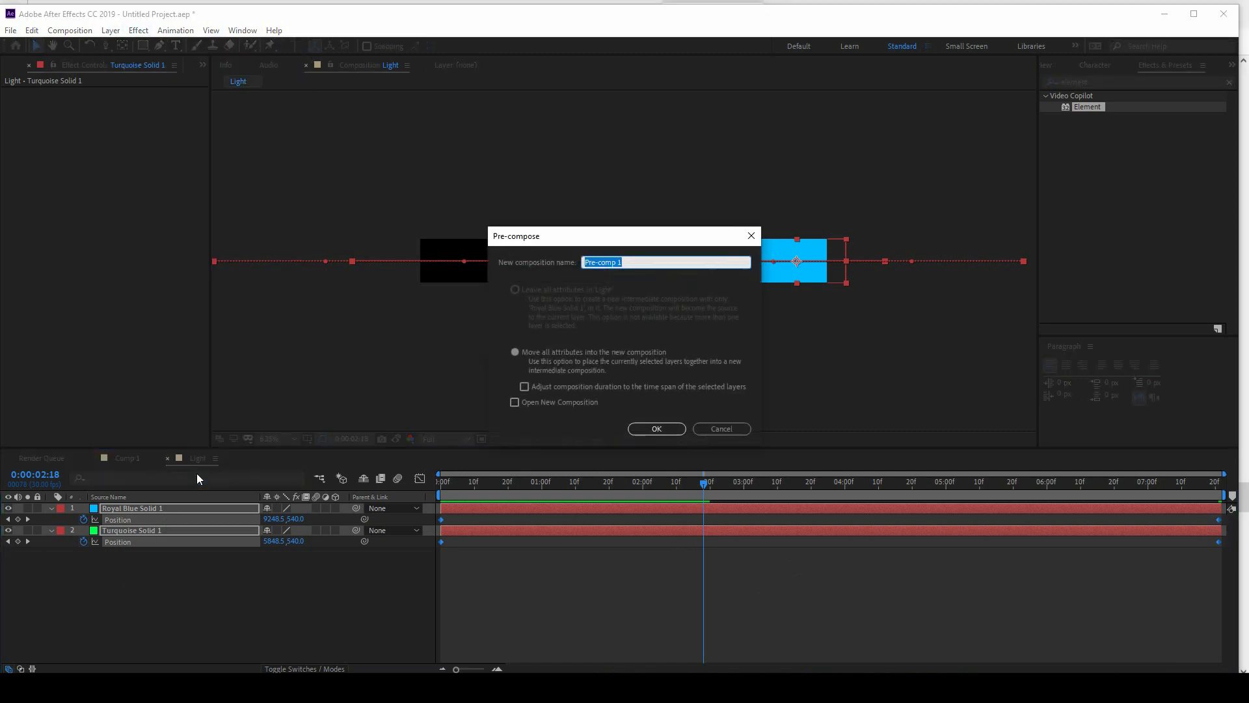
pyautogui.write('Light')
pyautogui.press('Return')
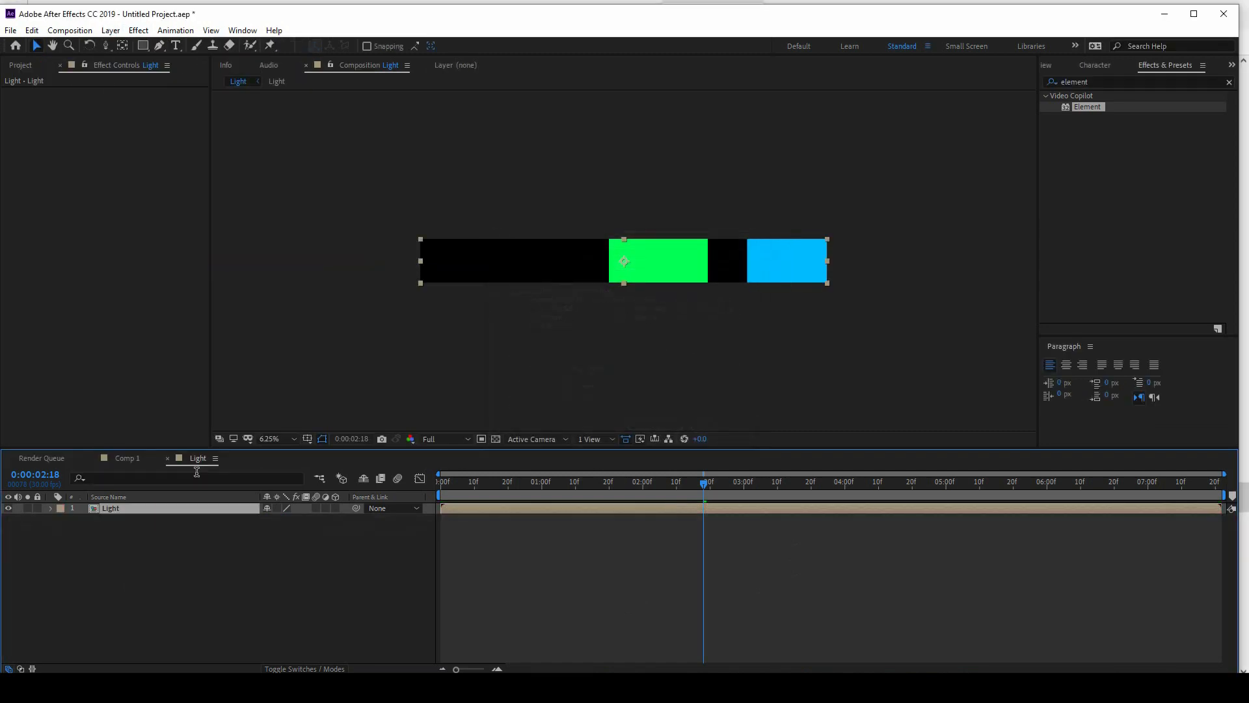
# Step: Copy the Light composition layer into Comp 1 and place it hidden below the B text layer
pyautogui.click(33, 31)
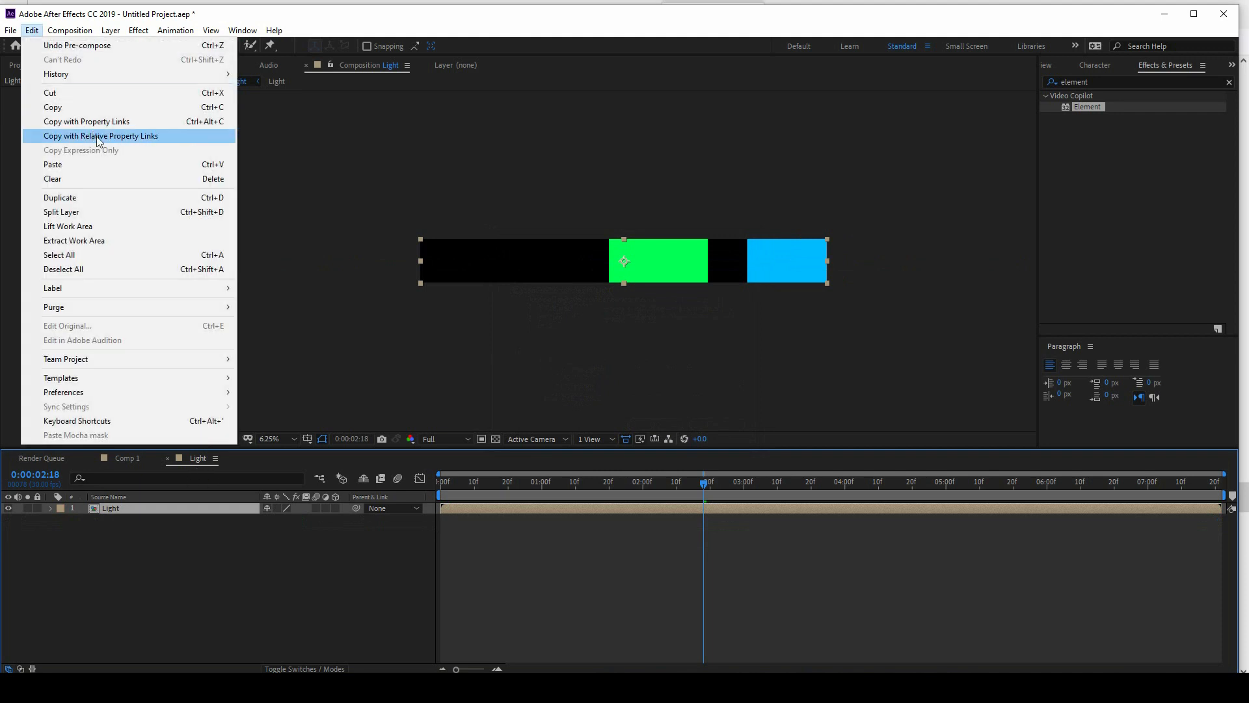
pyautogui.click(92, 103)
pyautogui.click(128, 458)
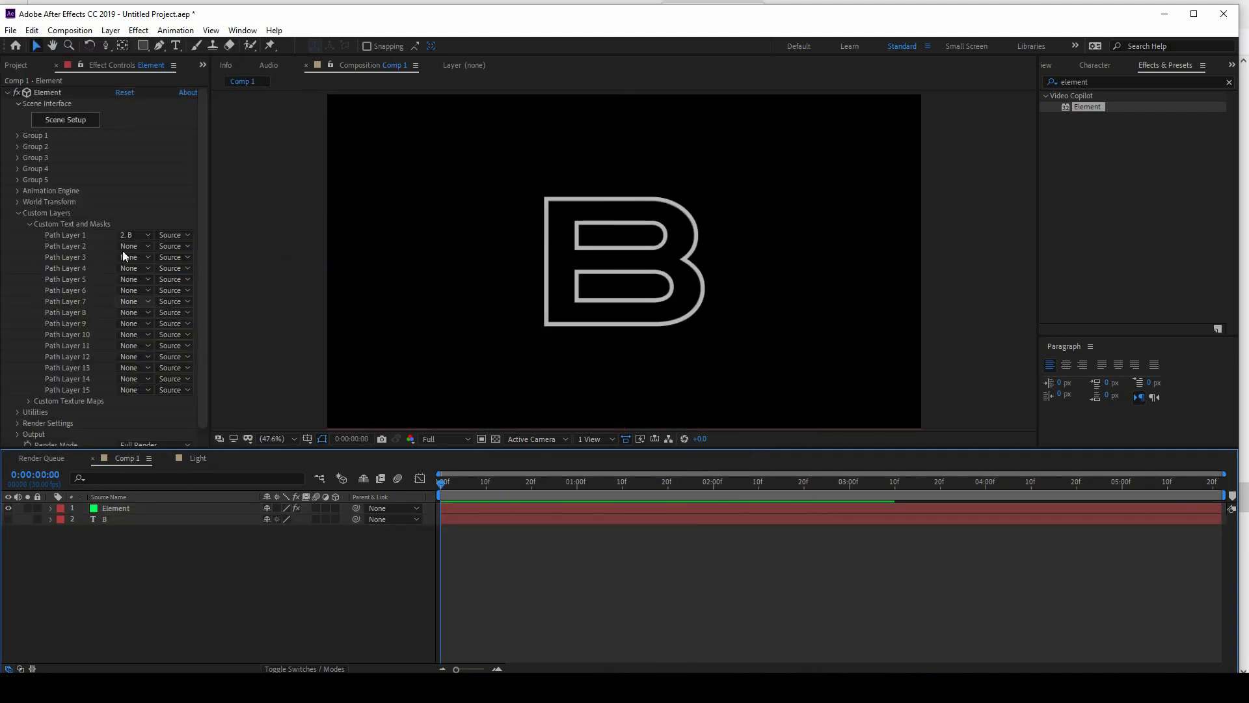
pyautogui.click(70, 30)
pyautogui.moveTo(32, 30)
pyautogui.click(53, 164)
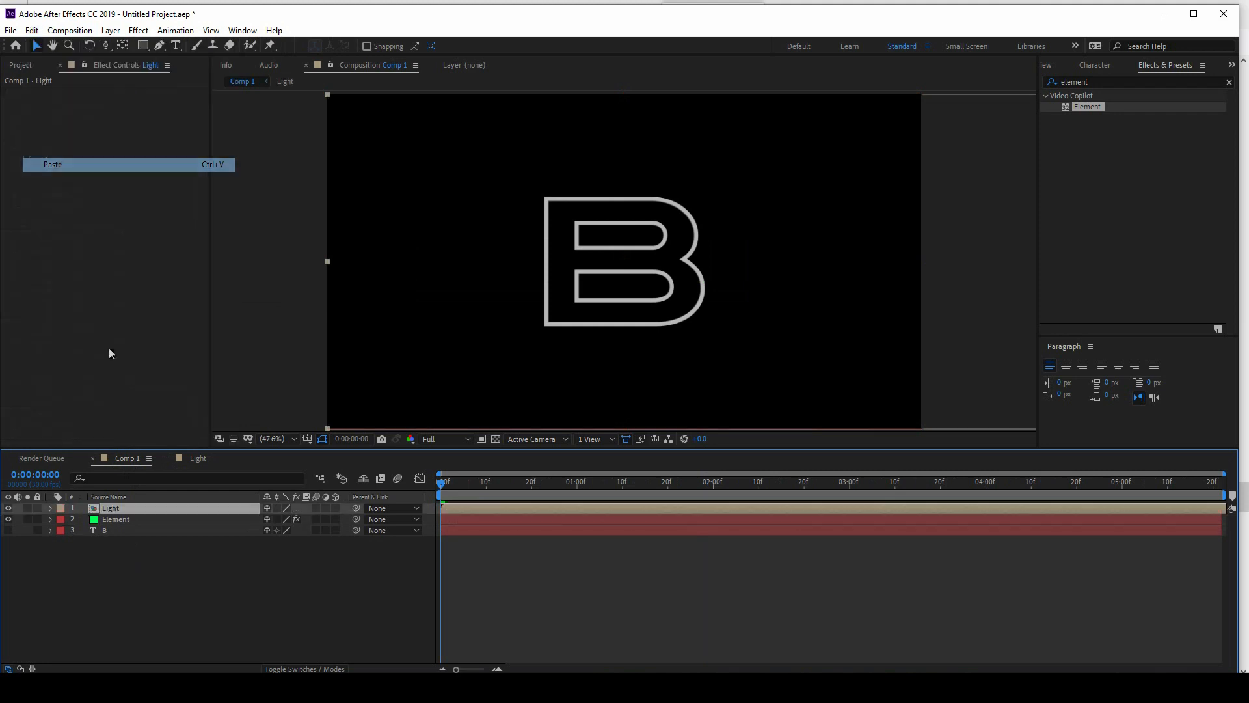
pyautogui.click(115, 583)
pyautogui.moveTo(114, 510); pyautogui.dragTo(22, 532)
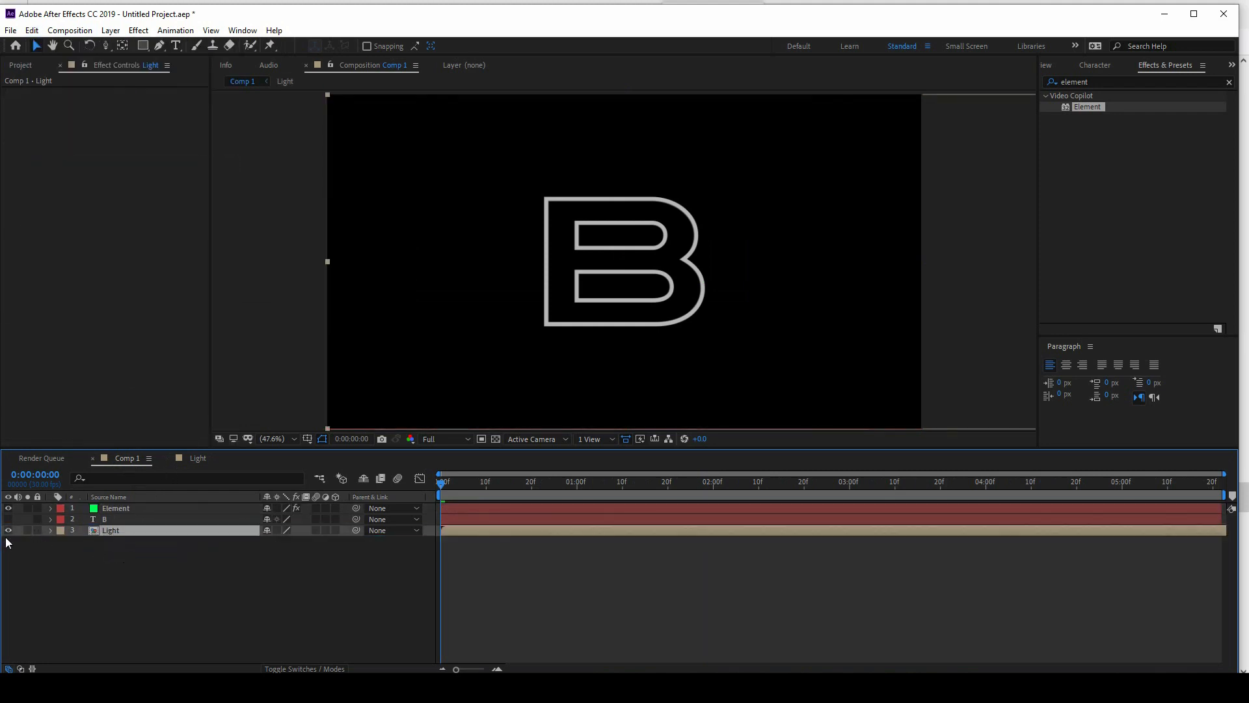
# Step: Assign the Light layer to Layer 1 of the Element effect's Custom Texture Maps
pyautogui.click(124, 509)
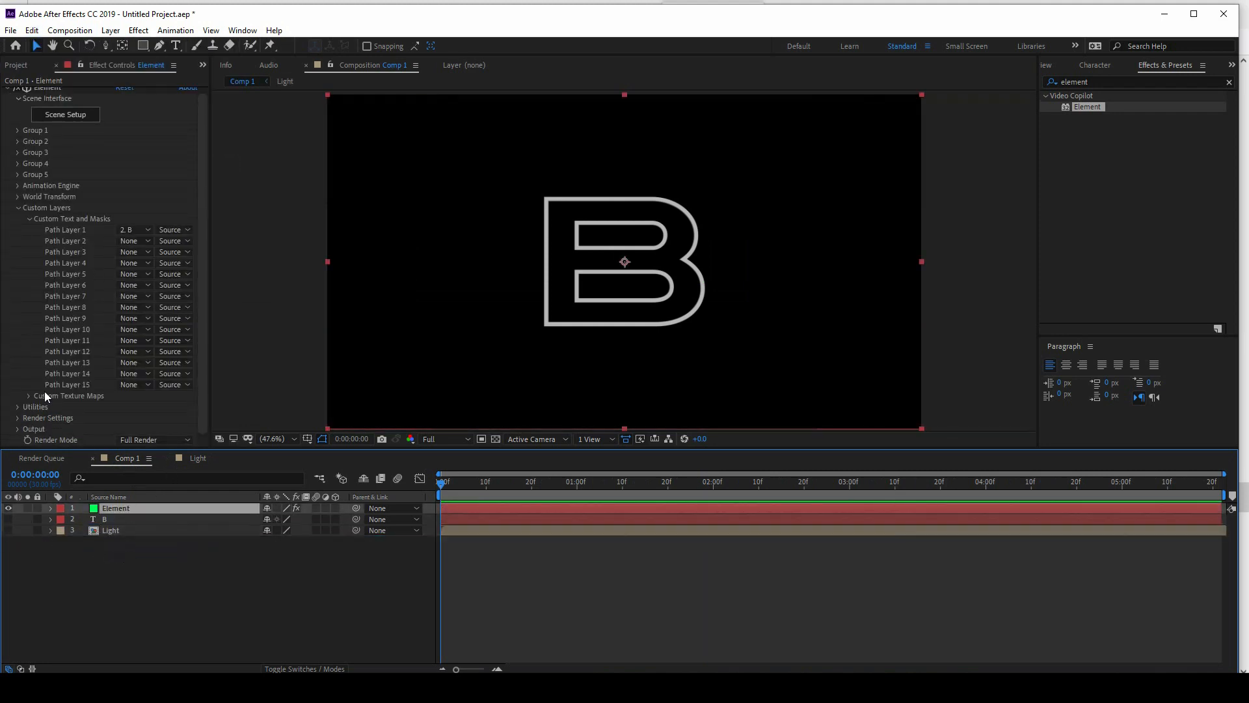
pyautogui.click(29, 396)
pyautogui.scroll(-2, 142, 388)
pyautogui.click(134, 339)
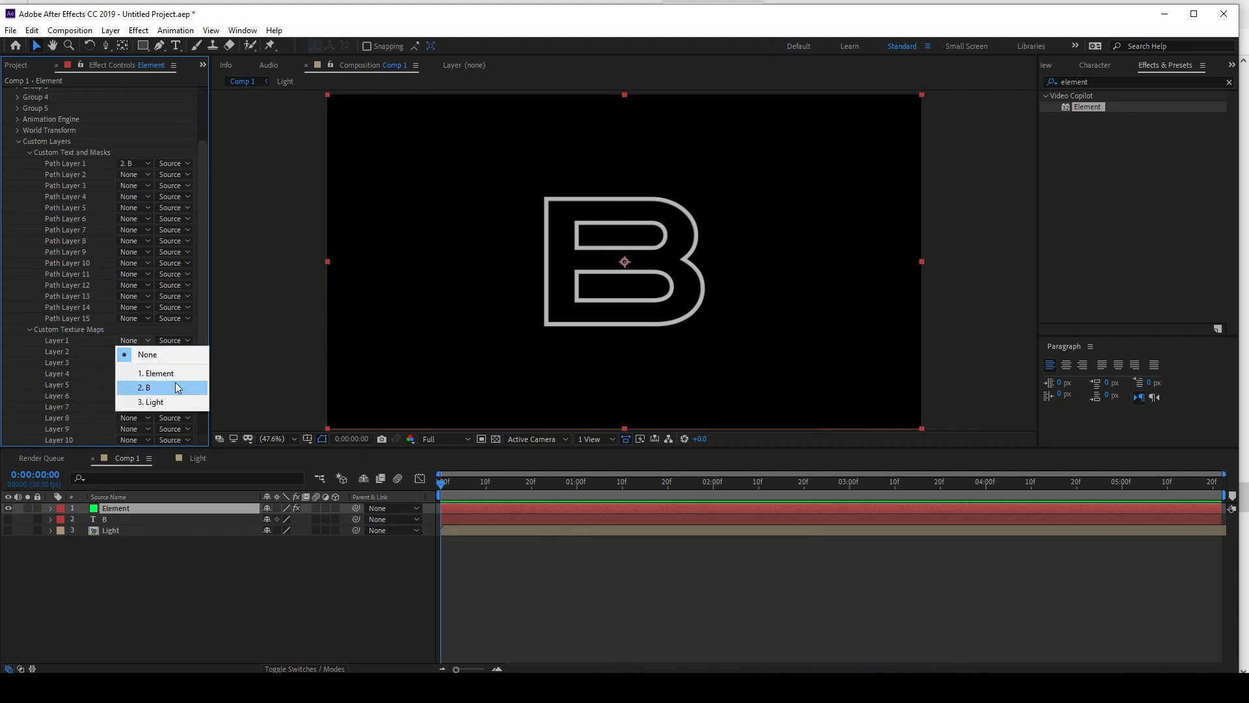
pyautogui.click(155, 403)
# Step: Apply the Light custom layer as a texture to Upper Light's Bevel 1 material and preview the composition up to 0:00:03:09
pyautogui.scroll(2, 88, 232)
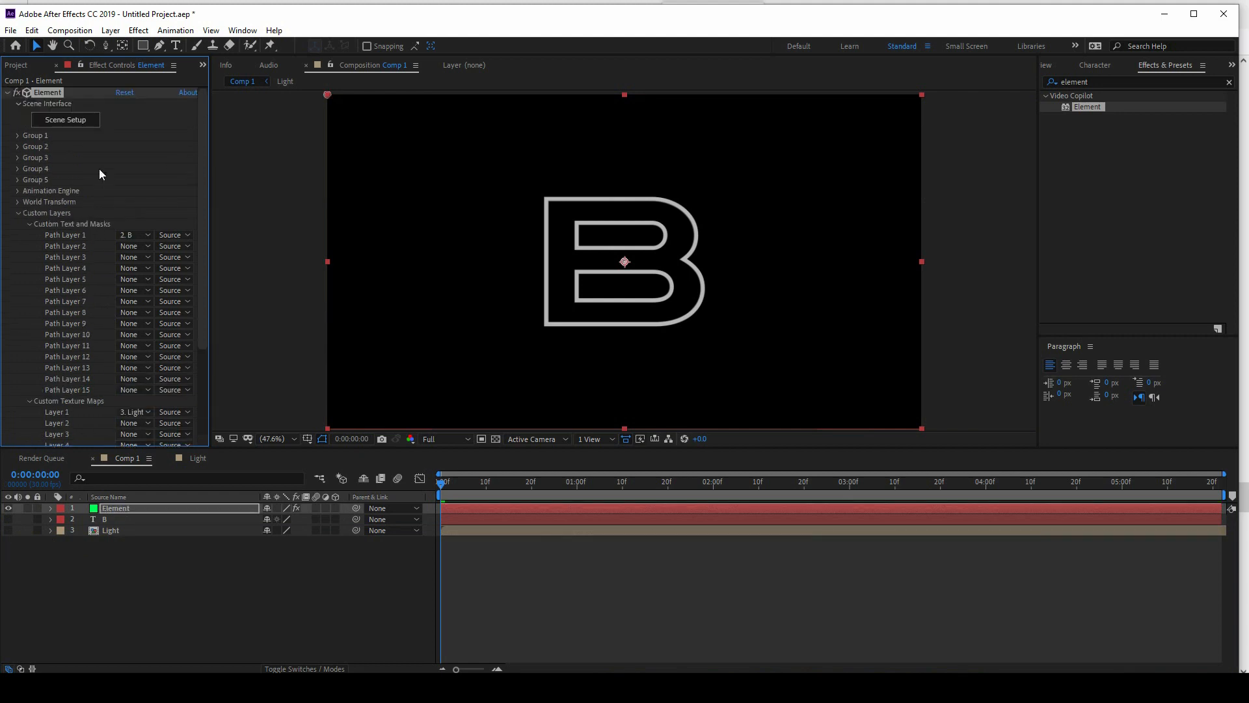
pyautogui.click(87, 121)
pyautogui.click(708, 144)
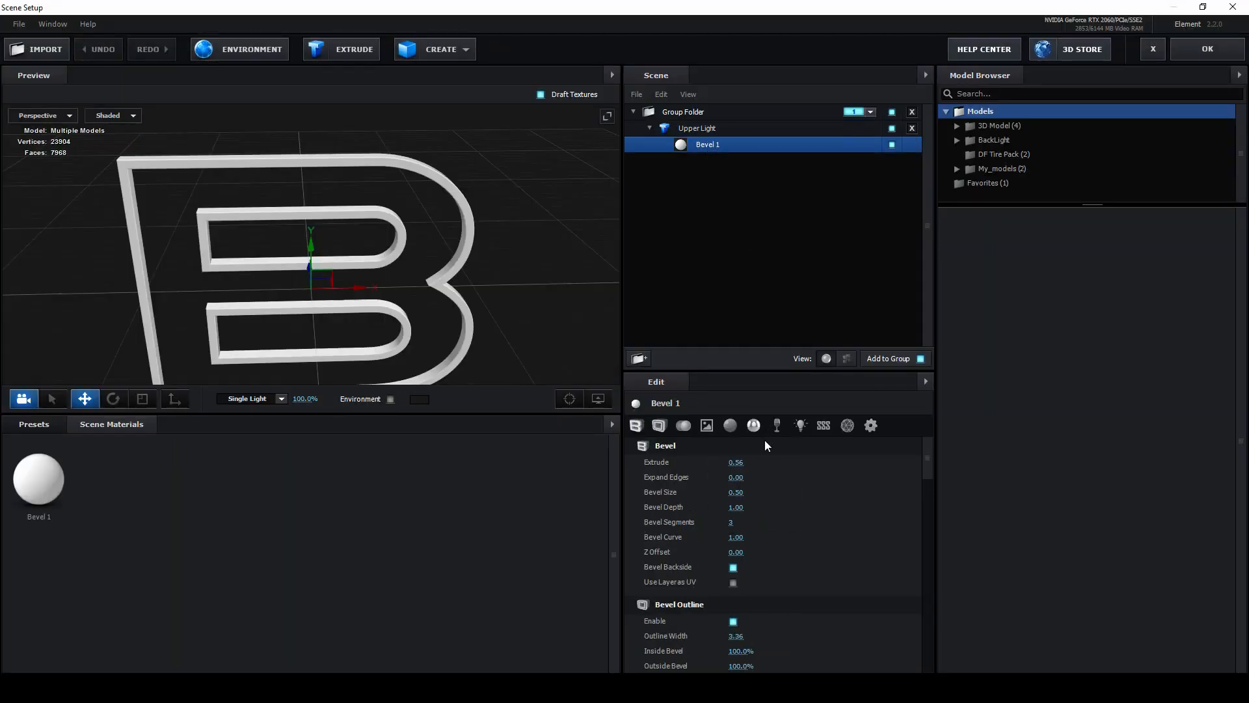
pyautogui.scroll(-5, 772, 591)
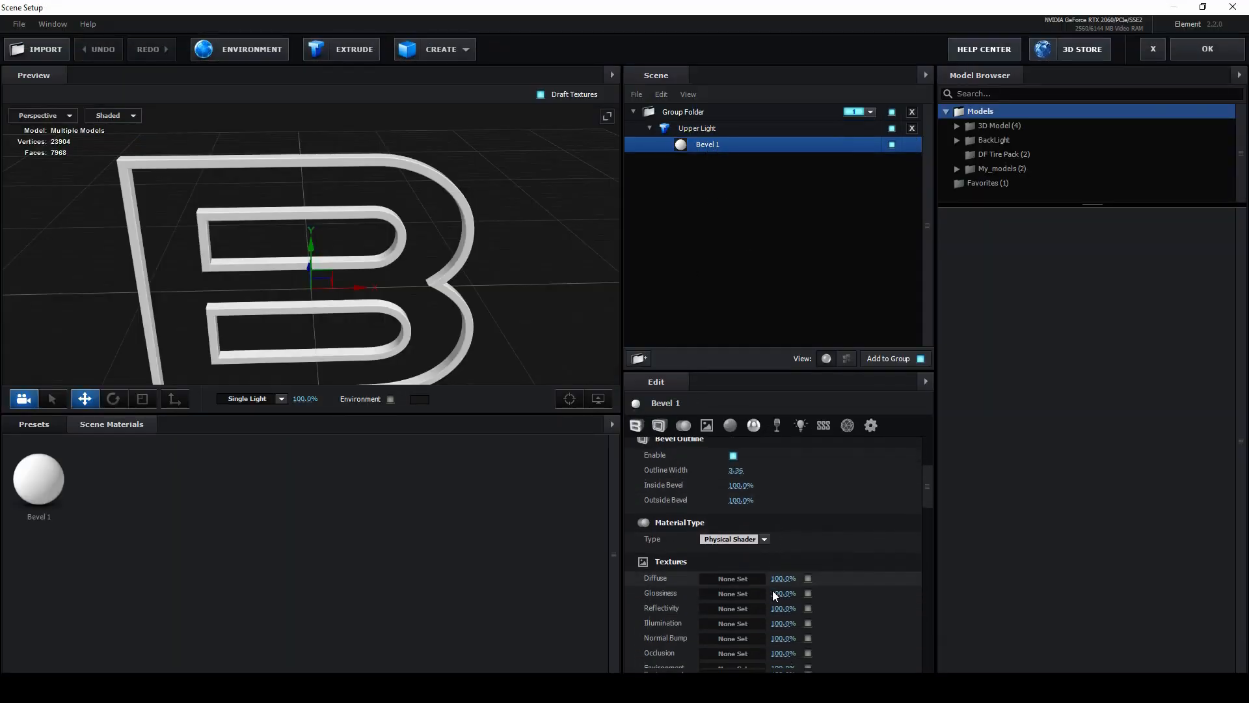
pyautogui.click(715, 517)
pyautogui.click(765, 440)
pyautogui.click(762, 454)
pyautogui.click(930, 652)
pyautogui.click(705, 129)
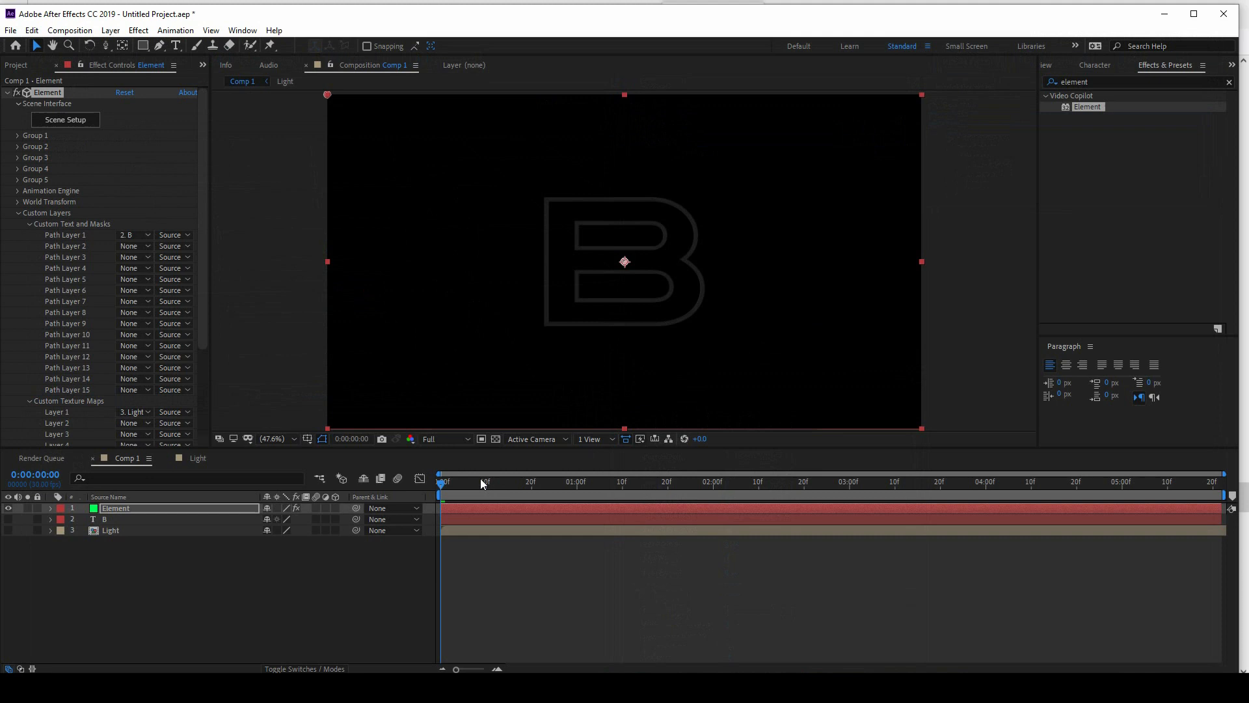
pyautogui.moveTo(480, 478); pyautogui.dragTo(890, 506)
# Step: Enable Glow in Element's render settings and set Glow From to Luminance
pyautogui.scroll(-5, 63, 333)
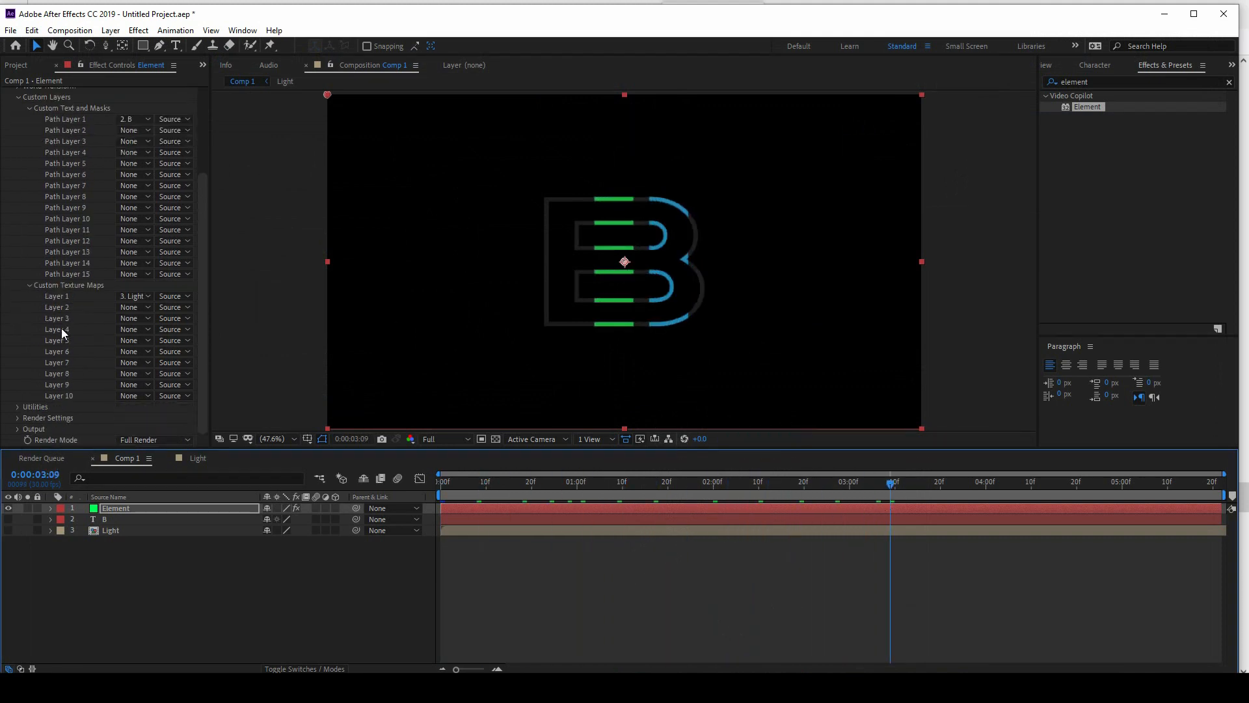
pyautogui.scroll(5, 72, 355)
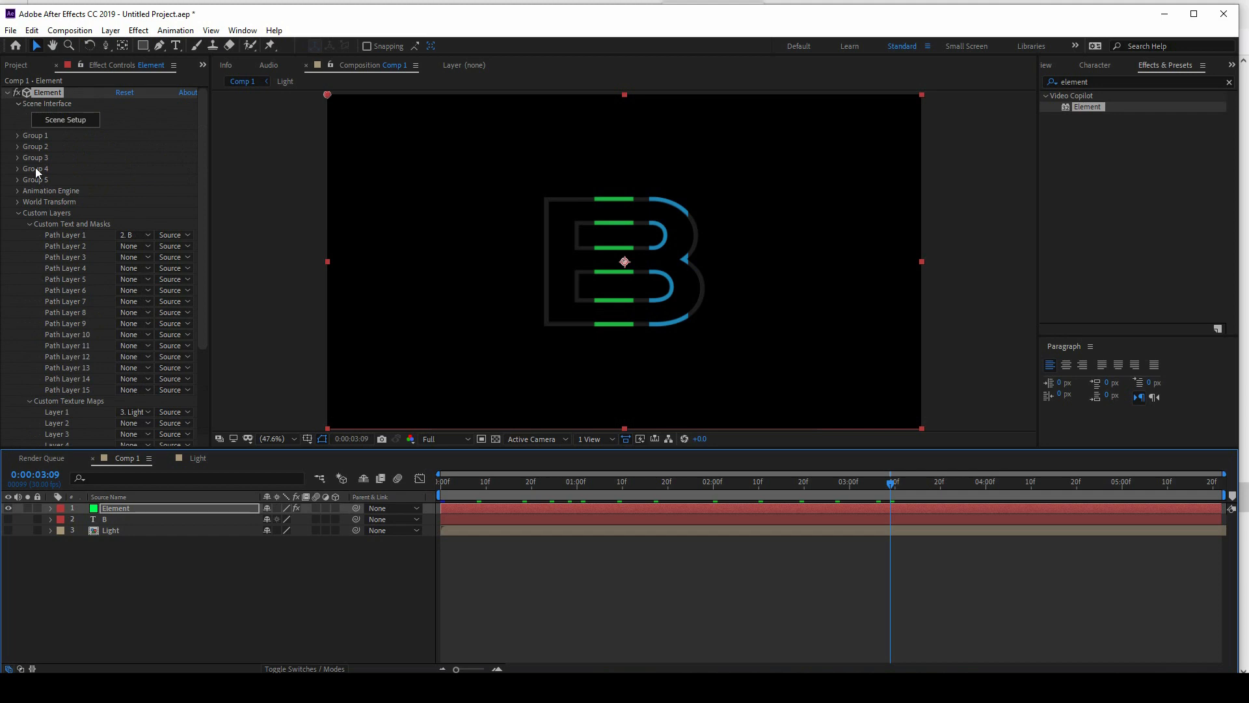
pyautogui.scroll(-1, 55, 301)
pyautogui.click(19, 185)
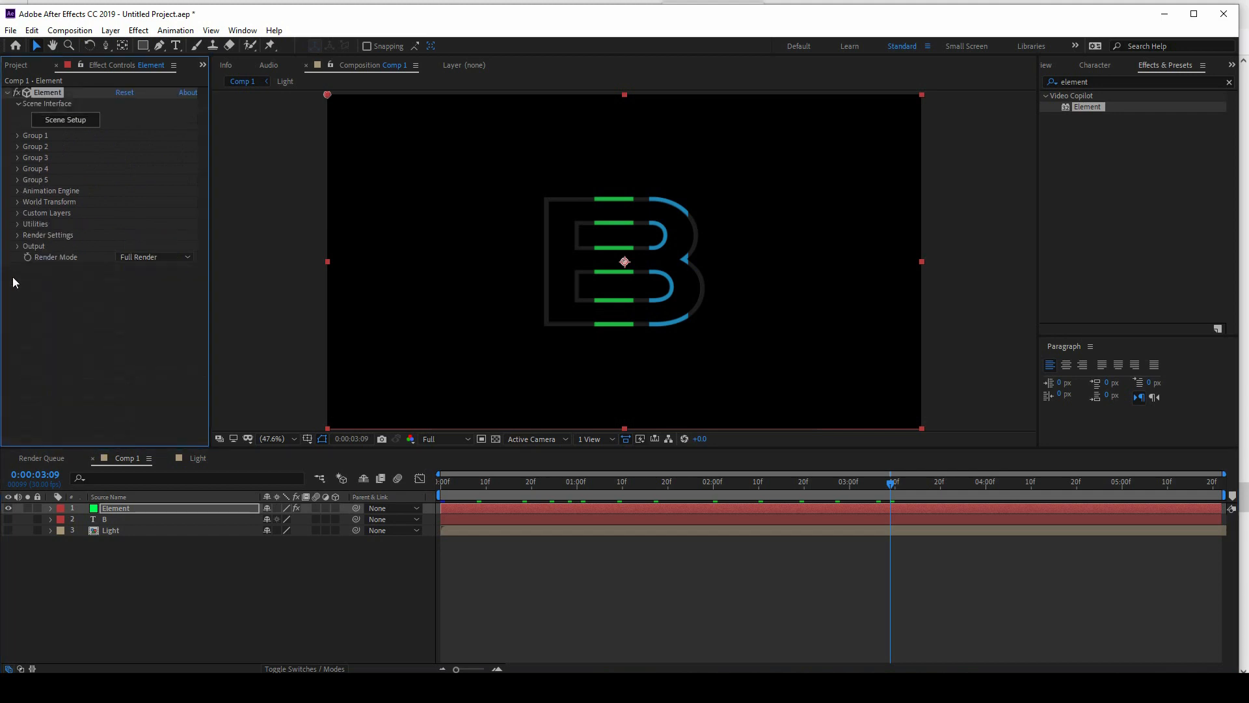
pyautogui.click(18, 235)
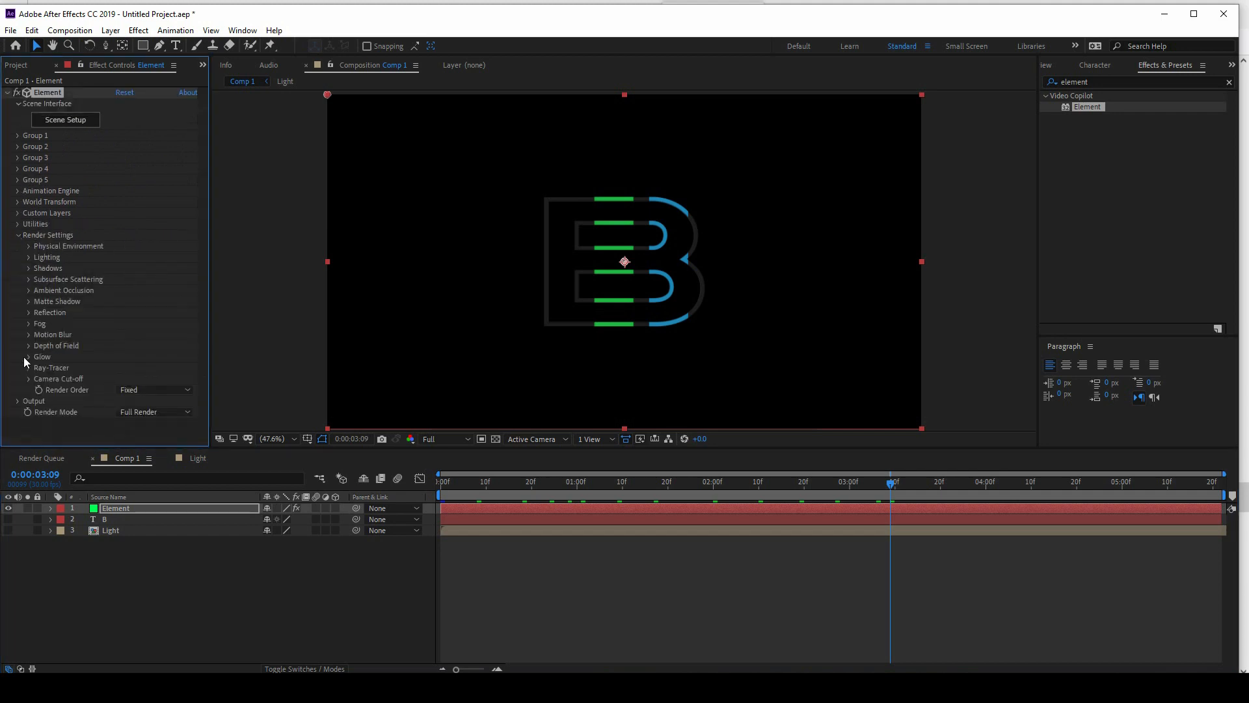
pyautogui.click(28, 357)
pyautogui.scroll(-3, 78, 345)
pyautogui.click(162, 285)
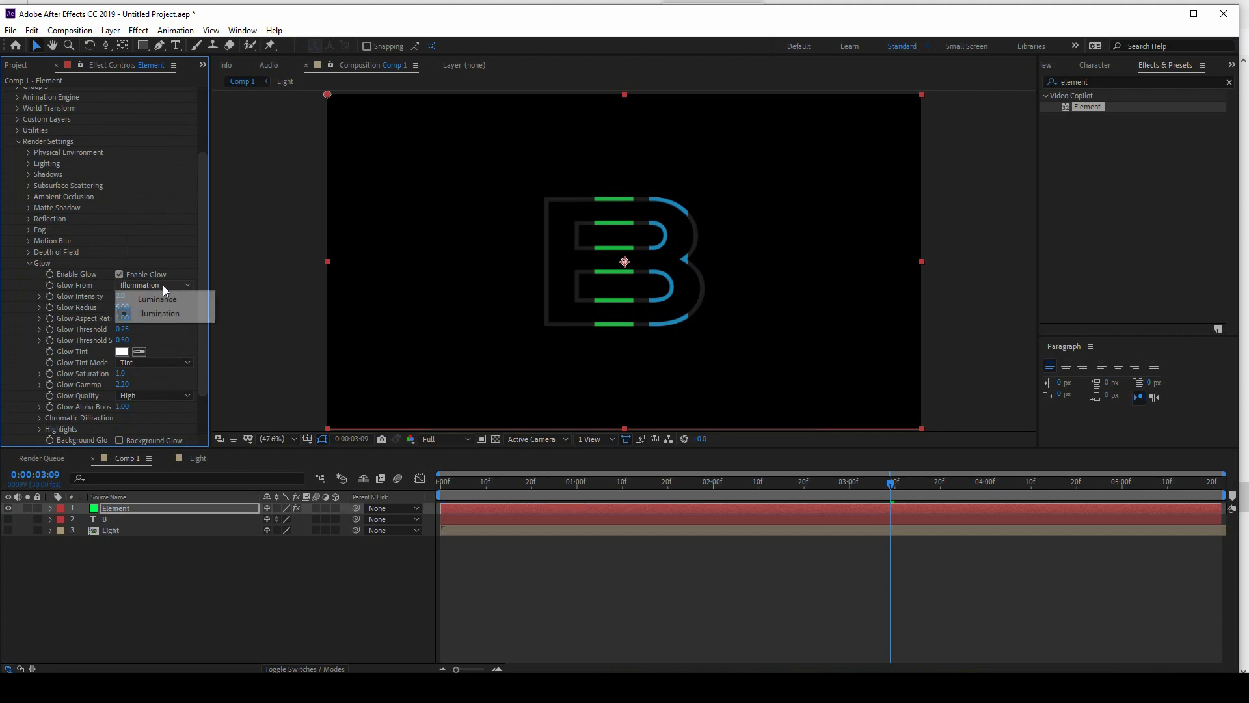
pyautogui.click(163, 310)
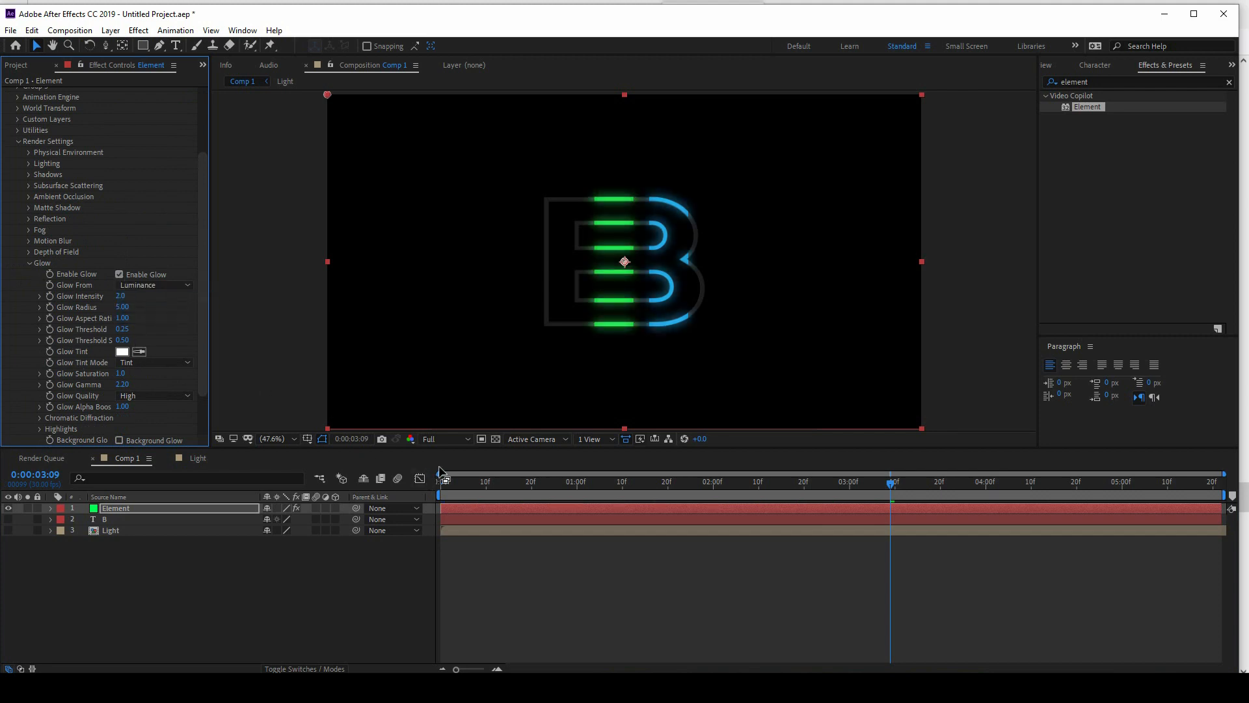
# Step: Add a two-node camera with the 28mm preset to Comp 1
pyautogui.rightClick(208, 628)
pyautogui.moveTo(293, 480)
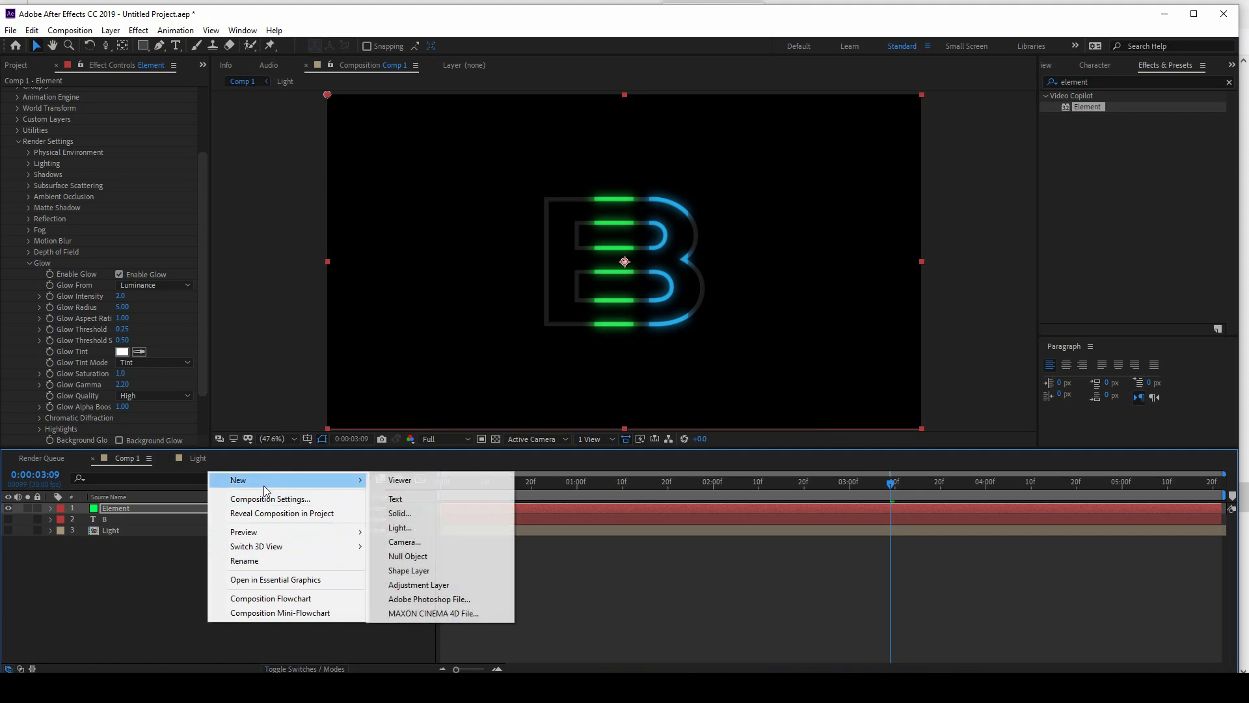
pyautogui.click(404, 542)
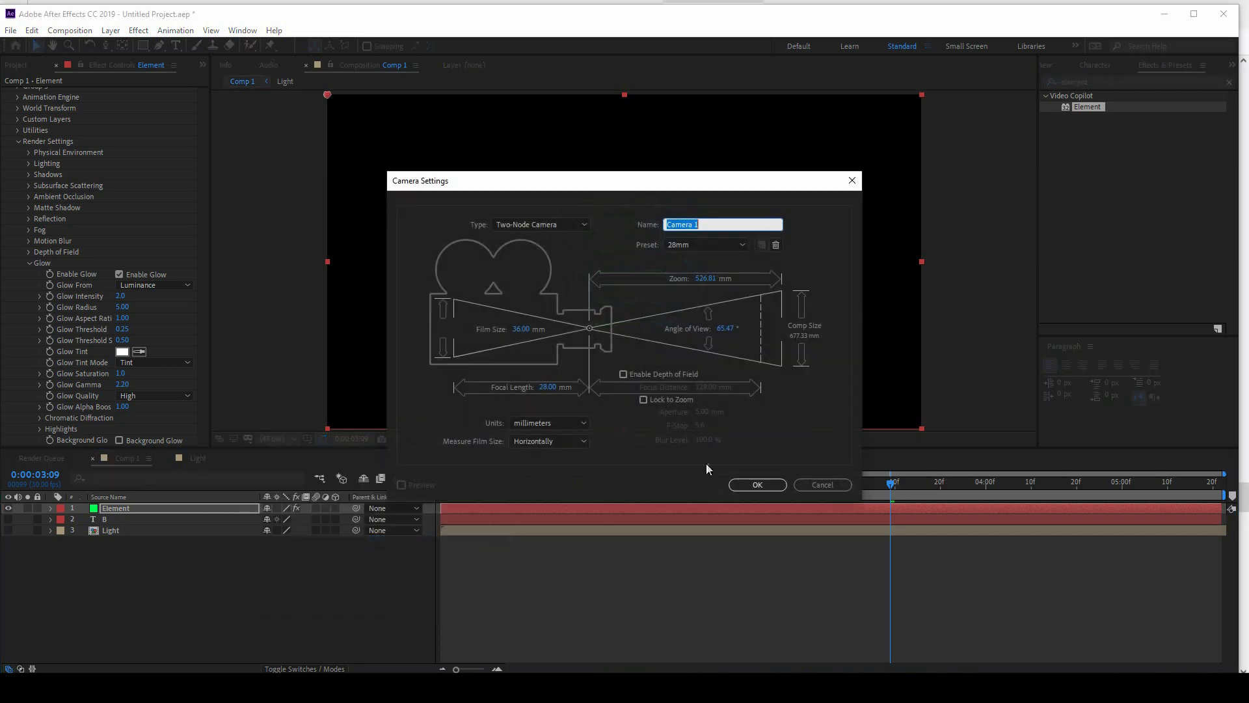
pyautogui.click(757, 484)
# Step: Orbit the camera to an angled view of the B, bring it closer, and preview the animation from the start
pyautogui.moveTo(104, 43); pyautogui.dragTo(138, 57)
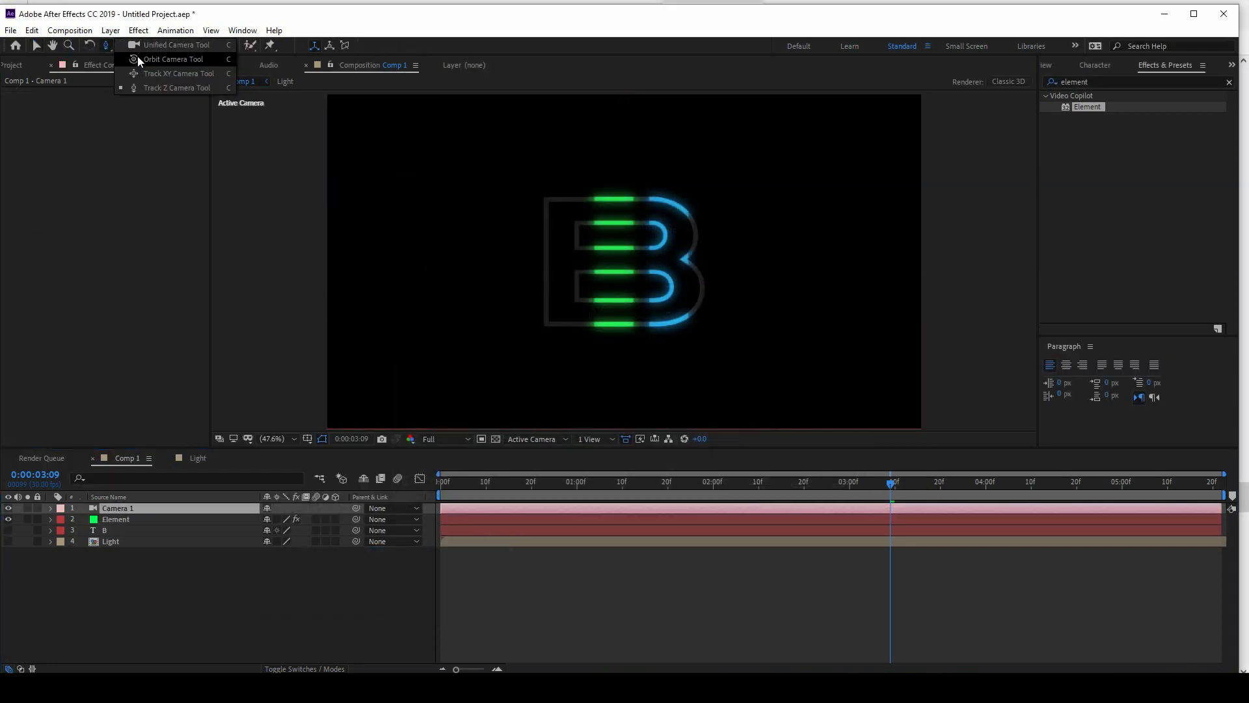
pyautogui.moveTo(707, 204); pyautogui.dragTo(713, 201)
pyautogui.moveTo(106, 45); pyautogui.dragTo(158, 86)
pyautogui.moveTo(574, 263); pyautogui.dragTo(574, 256)
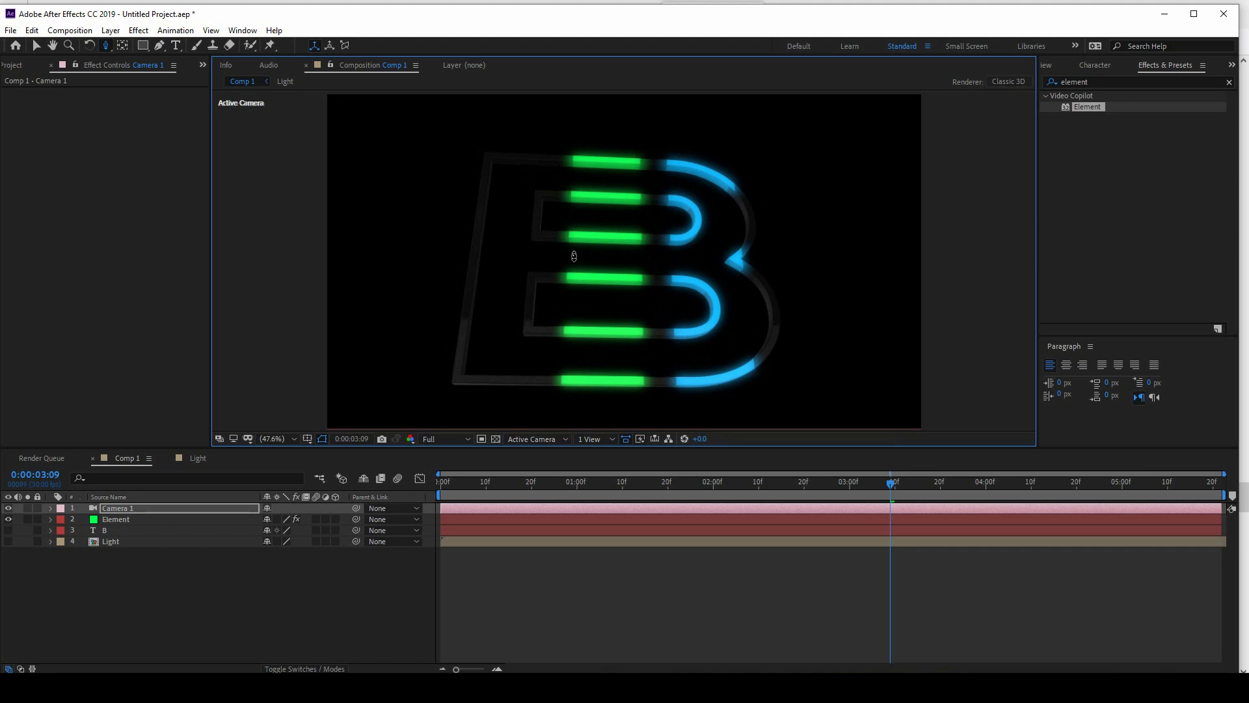
pyautogui.moveTo(490, 481); pyautogui.dragTo(338, 505)
pyautogui.press('space')
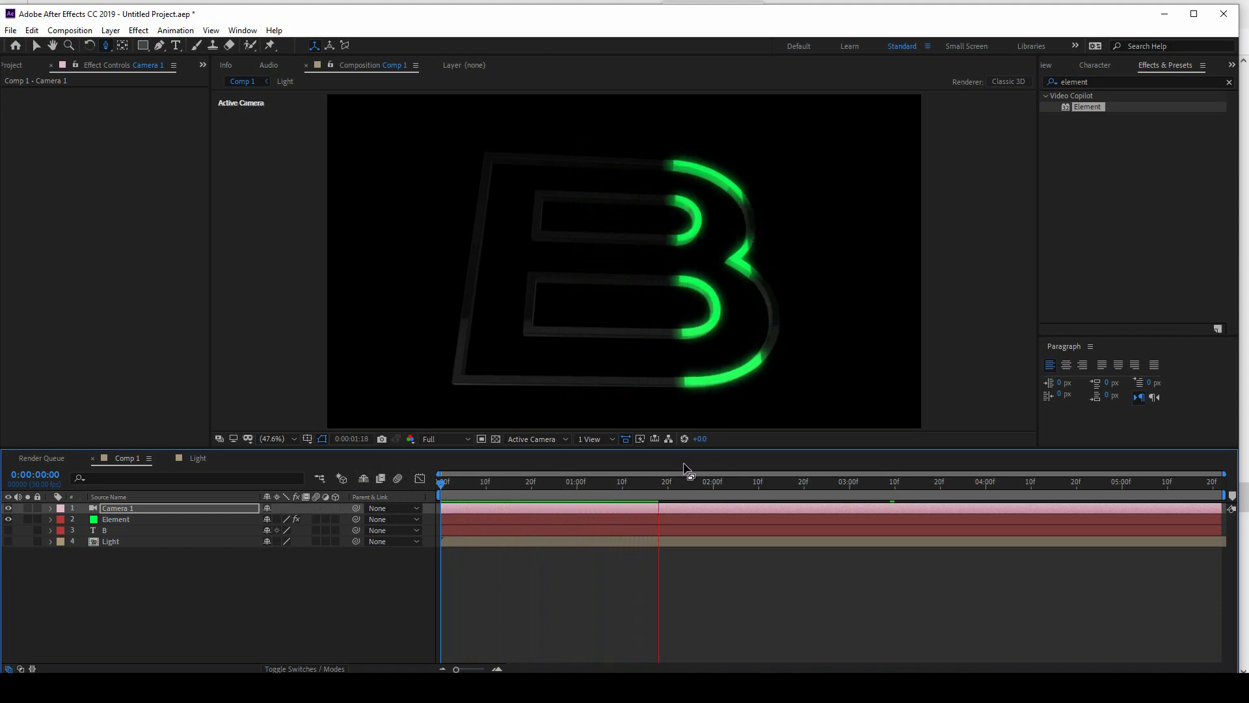
pyautogui.click(406, 569)
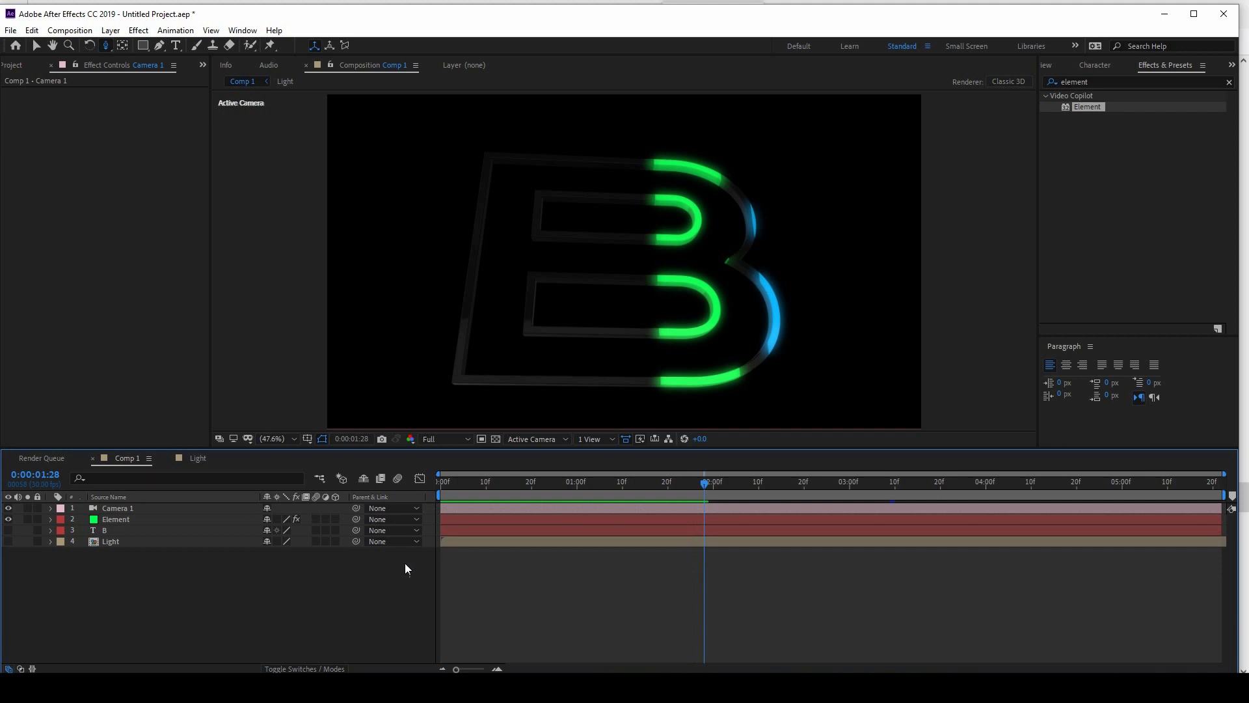
# Step: Open the nested Light composition and add an adjustment layer above the two solids
pyautogui.doubleClick(111, 542)
pyautogui.rightClick(112, 573)
pyautogui.moveTo(170, 432)
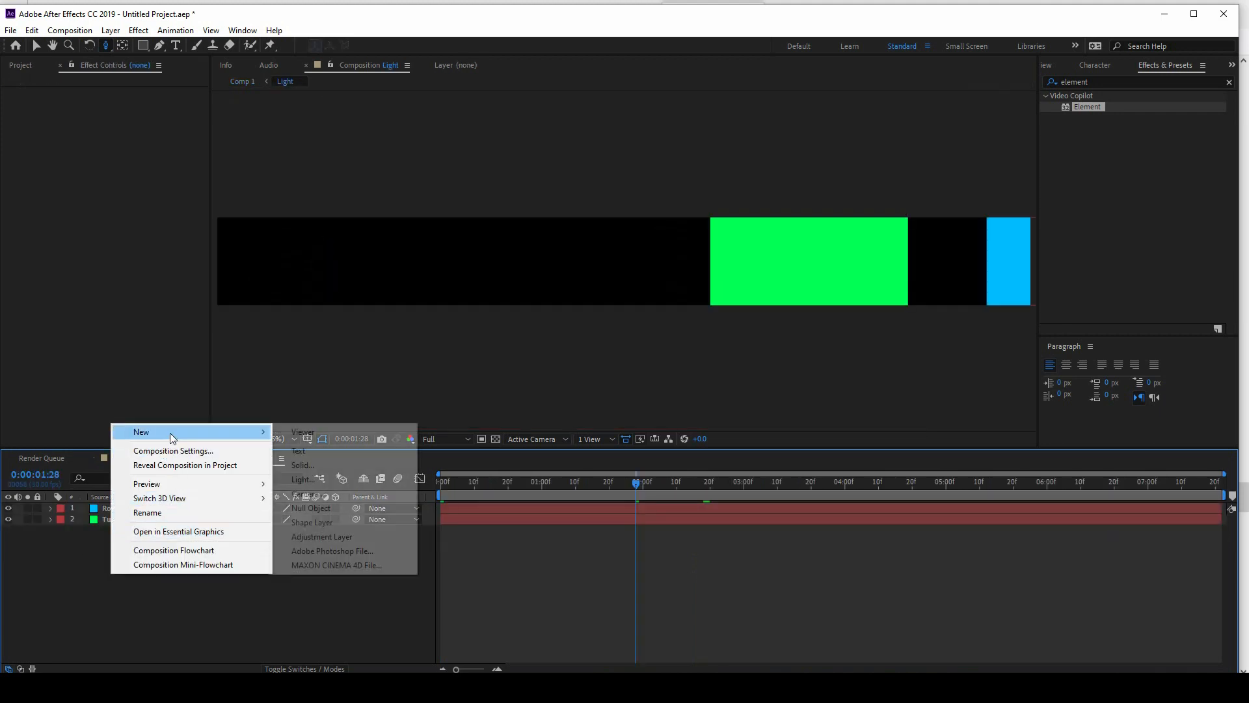
pyautogui.click(368, 536)
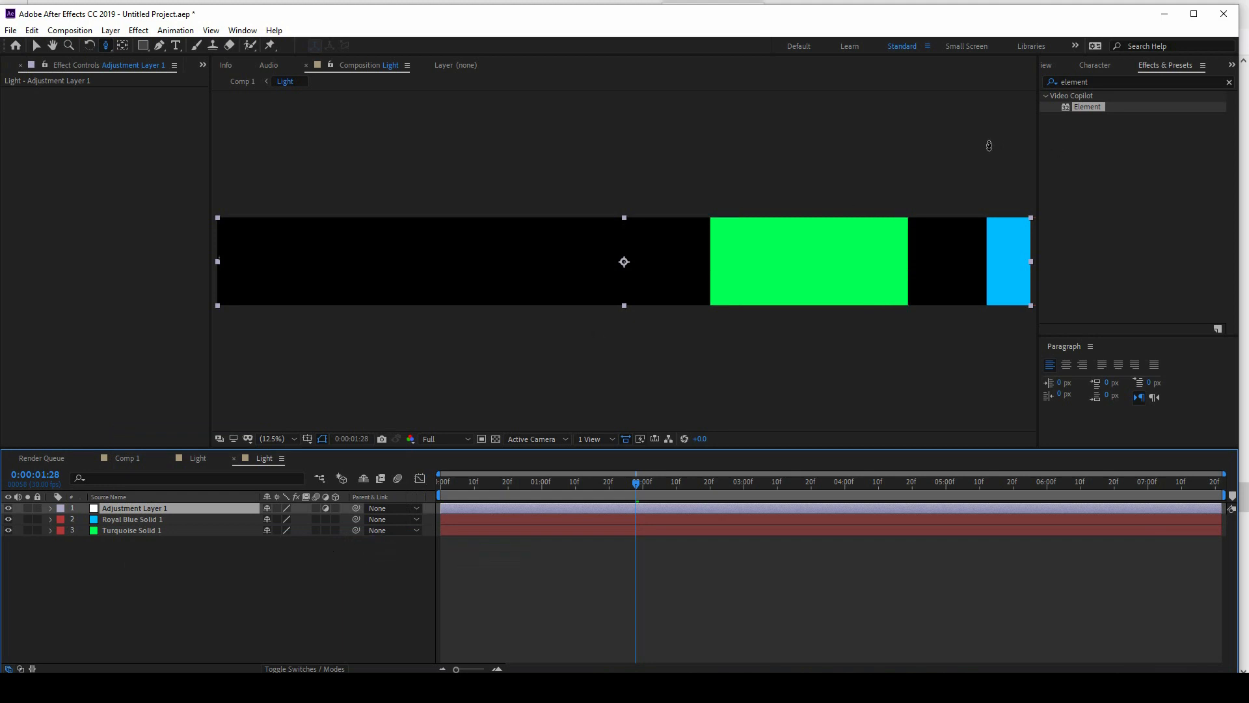
# Step: Find the Hue/Saturation effect and apply it to the adjustment layer
pyautogui.click(1106, 82)
pyautogui.write('Hue')
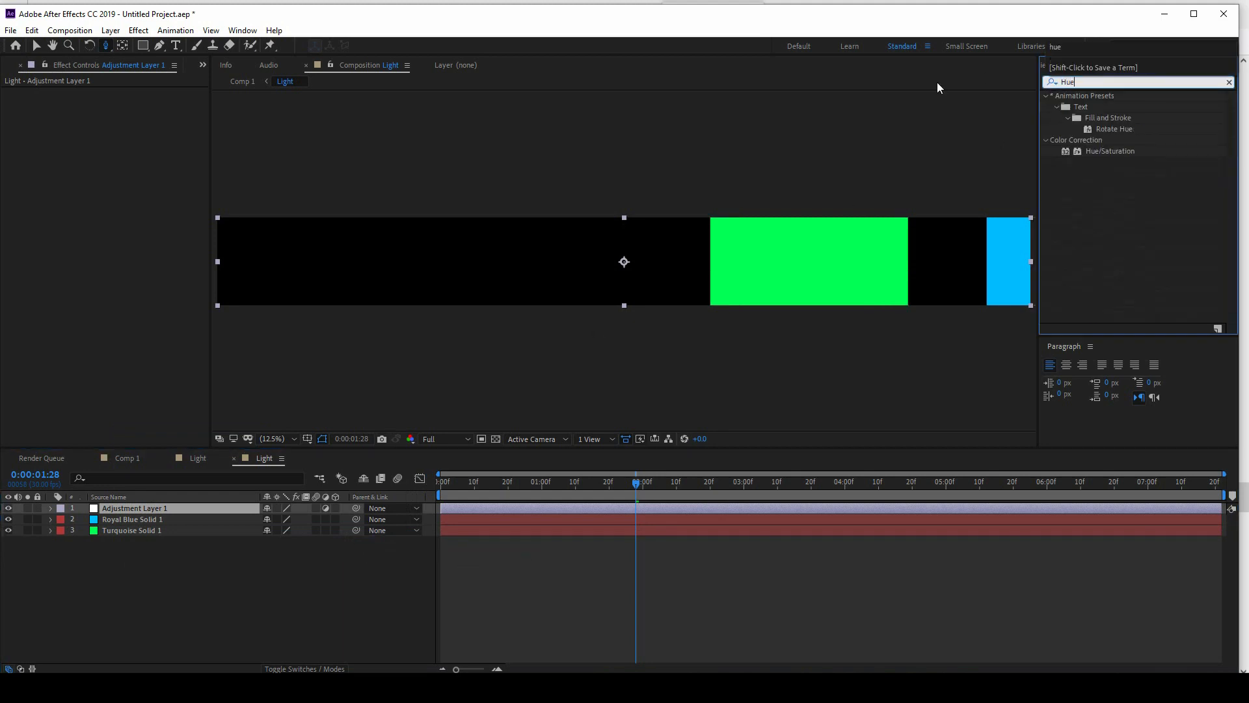
pyautogui.click(1115, 146)
pyautogui.moveTo(1091, 152); pyautogui.dragTo(150, 508)
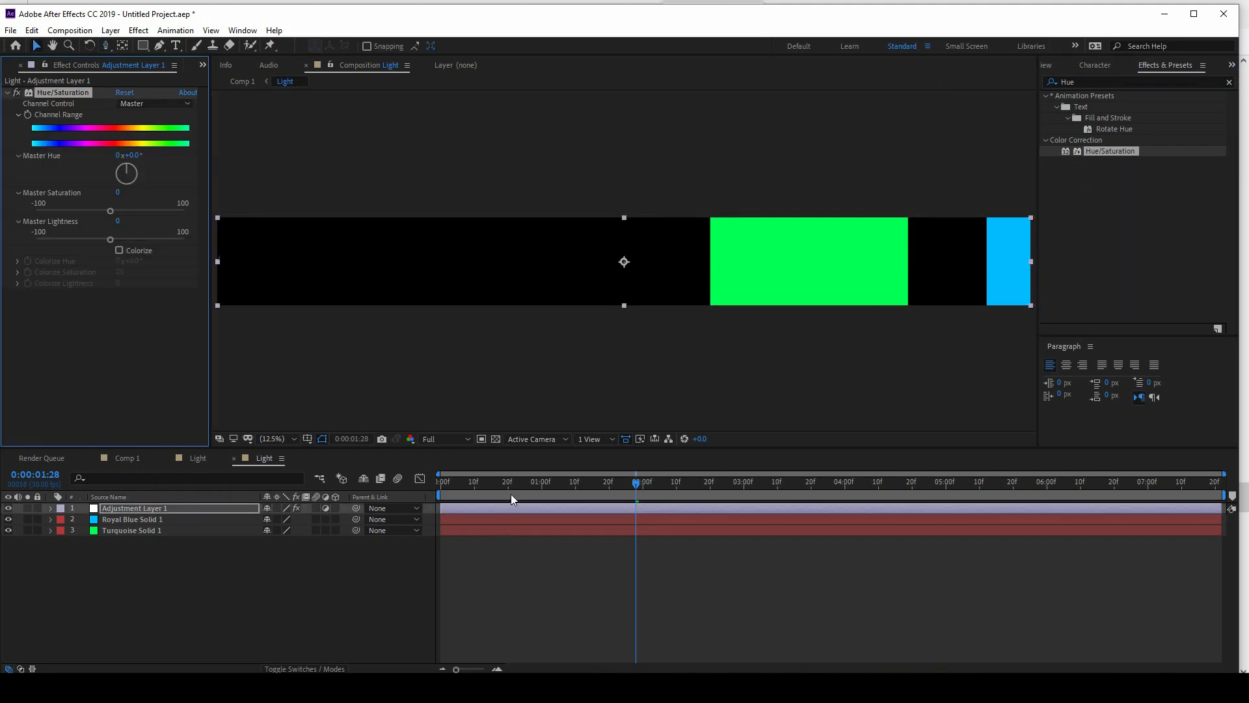
# Step: Keyframe Hue/Saturation's Channel Range from the first frame to 0:00:07:21, ending with Master Hue at 2 revolutions
pyautogui.press('Home')
pyautogui.click(30, 118)
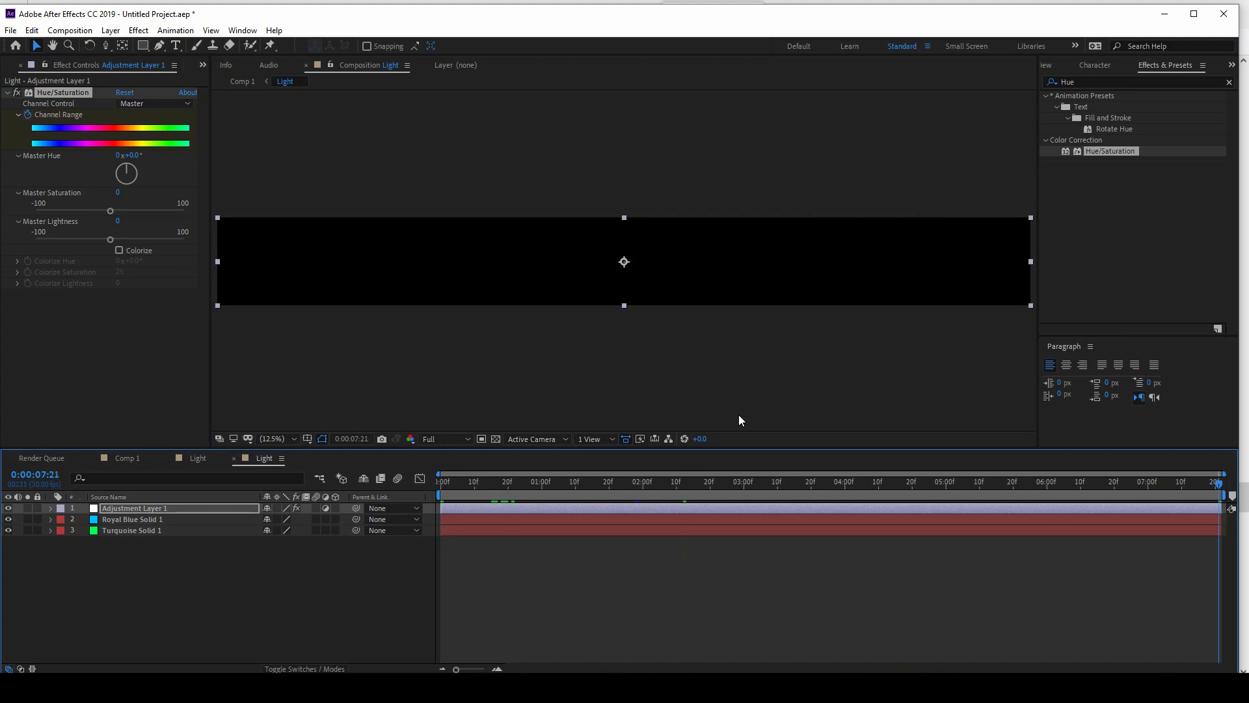
pyautogui.click(118, 156)
pyautogui.write('2')
pyautogui.press('Return')
# Step: Preview the color shift in the Light composition and on the B in Comp 1 up to 0:00:04:25
pyautogui.click(749, 588)
pyautogui.press('space')
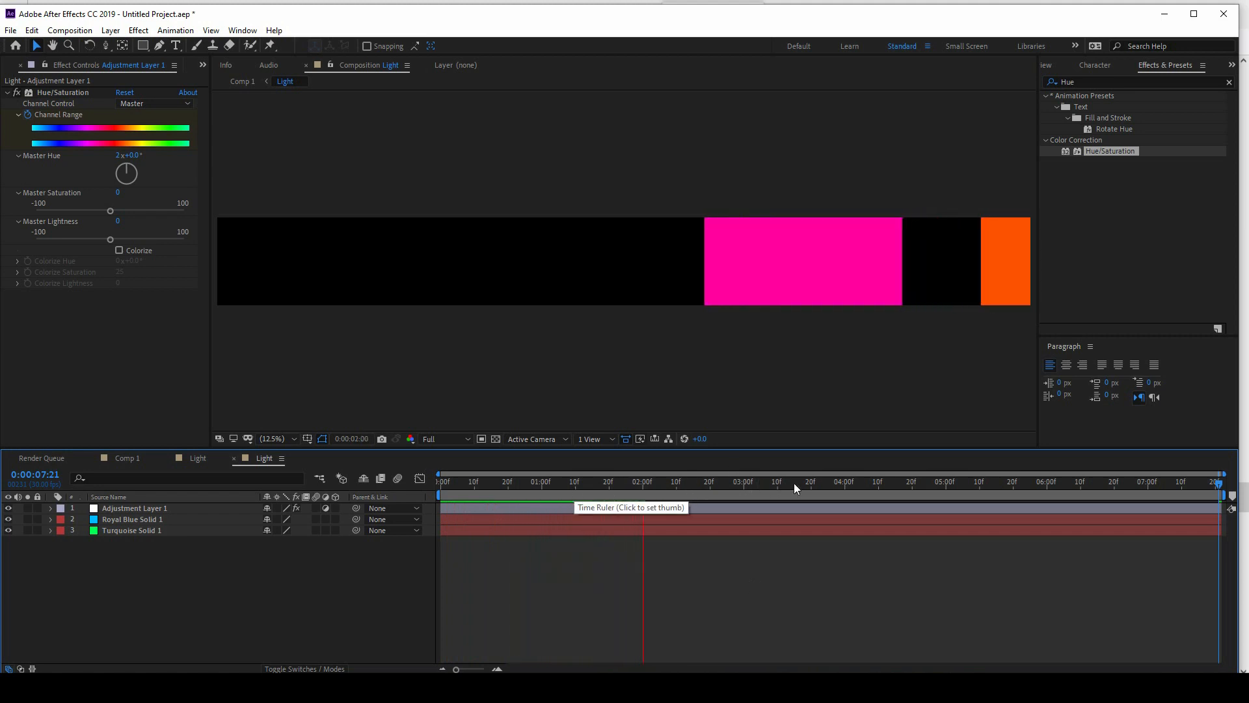
pyautogui.press('space')
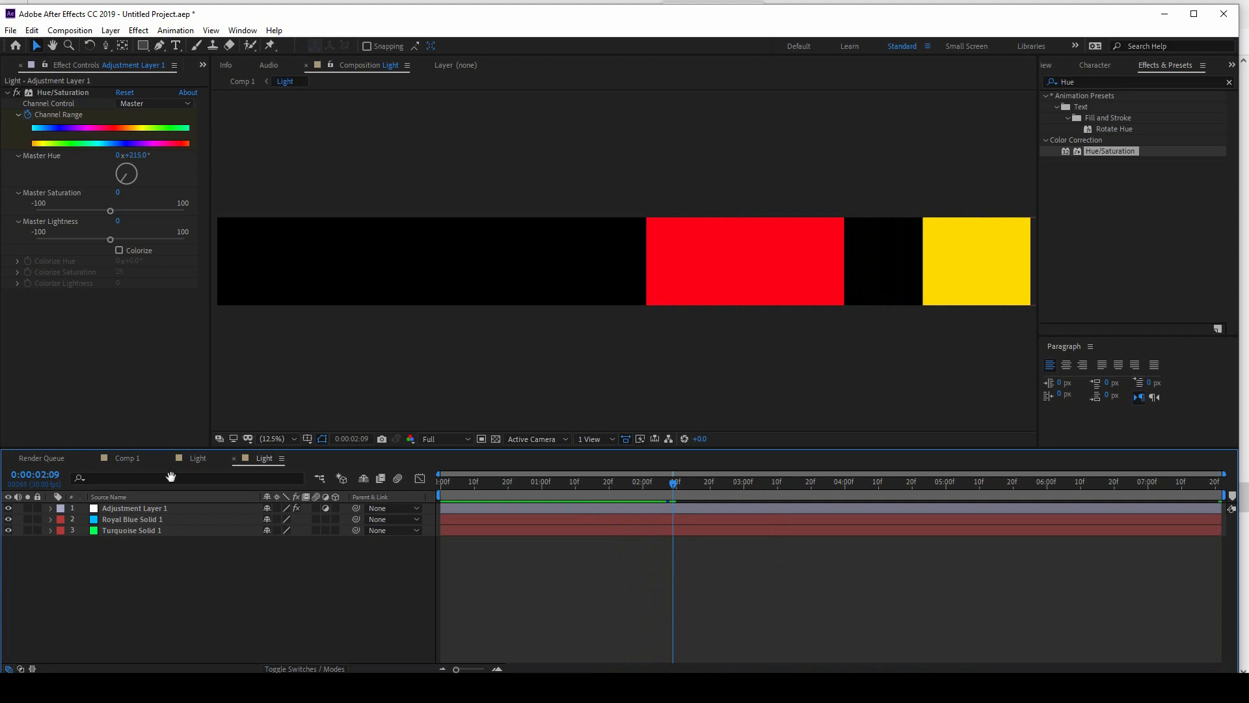
pyautogui.click(128, 458)
pyautogui.moveTo(740, 495); pyautogui.dragTo(1099, 468)
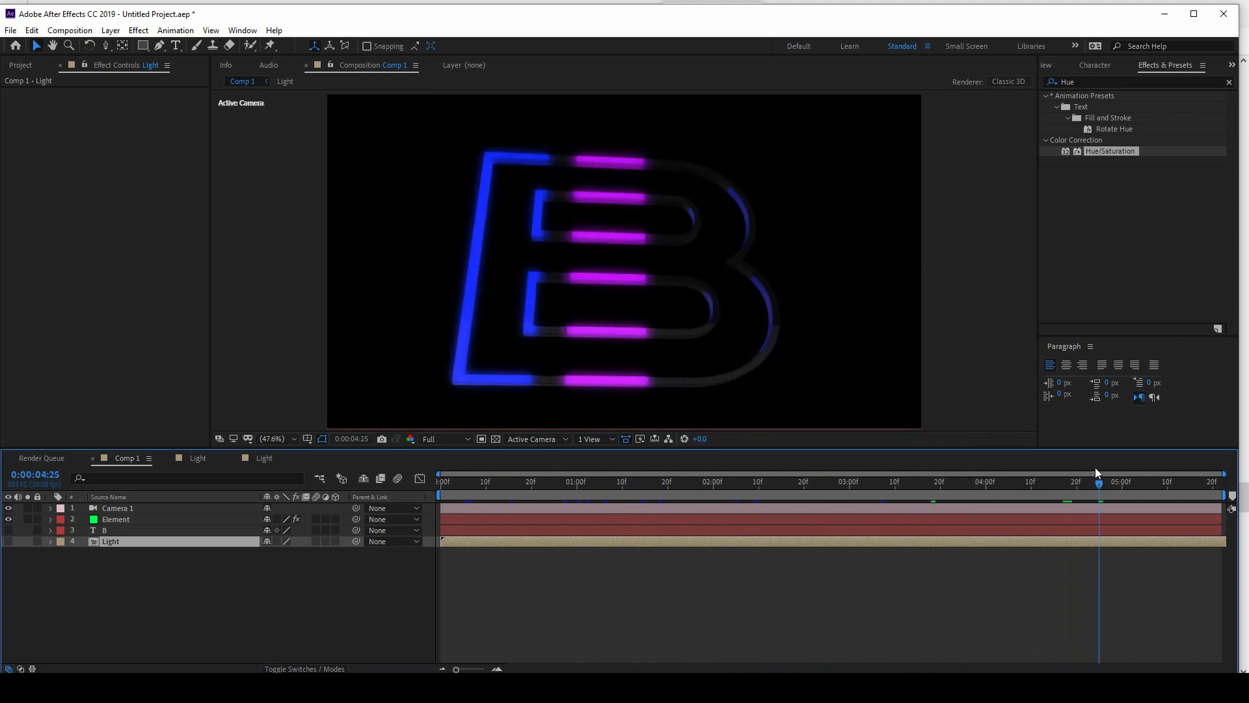
# Step: Add a second extruded B model to the Element scene and set its Bevel 1 Extrude to 4.14
pyautogui.click(123, 518)
pyautogui.click(68, 121)
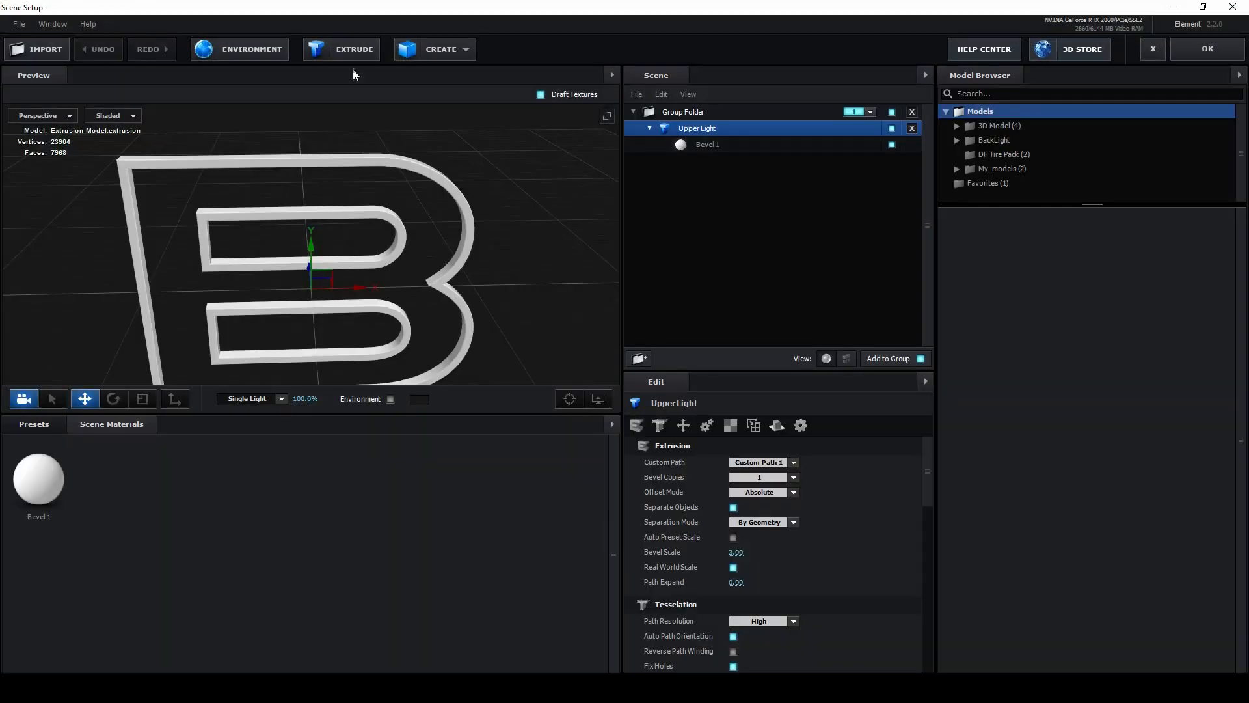
pyautogui.click(356, 47)
pyautogui.moveTo(482, 166); pyautogui.dragTo(424, 176)
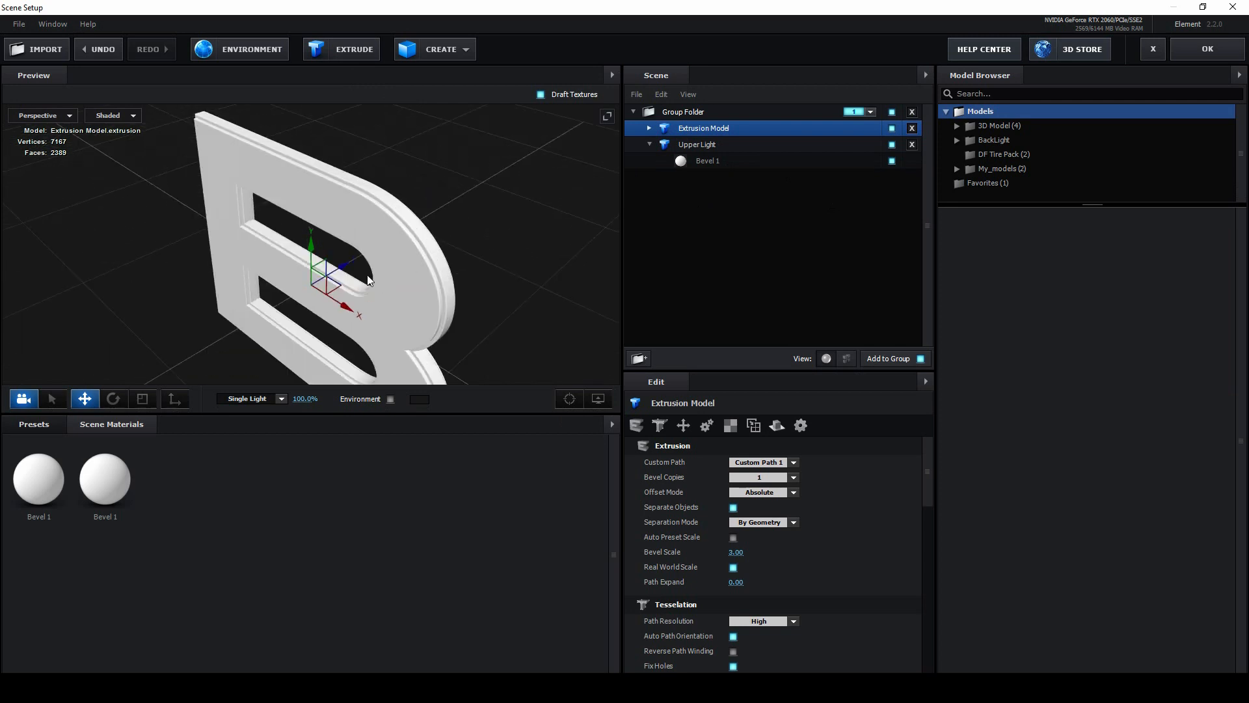
pyautogui.click(649, 128)
pyautogui.click(707, 145)
pyautogui.moveTo(739, 460); pyautogui.dragTo(951, 468)
# Step: Apply the metal_bronze_raw material from the Pro_Shaders_2 Metal presets to the new extrusion model
pyautogui.click(41, 426)
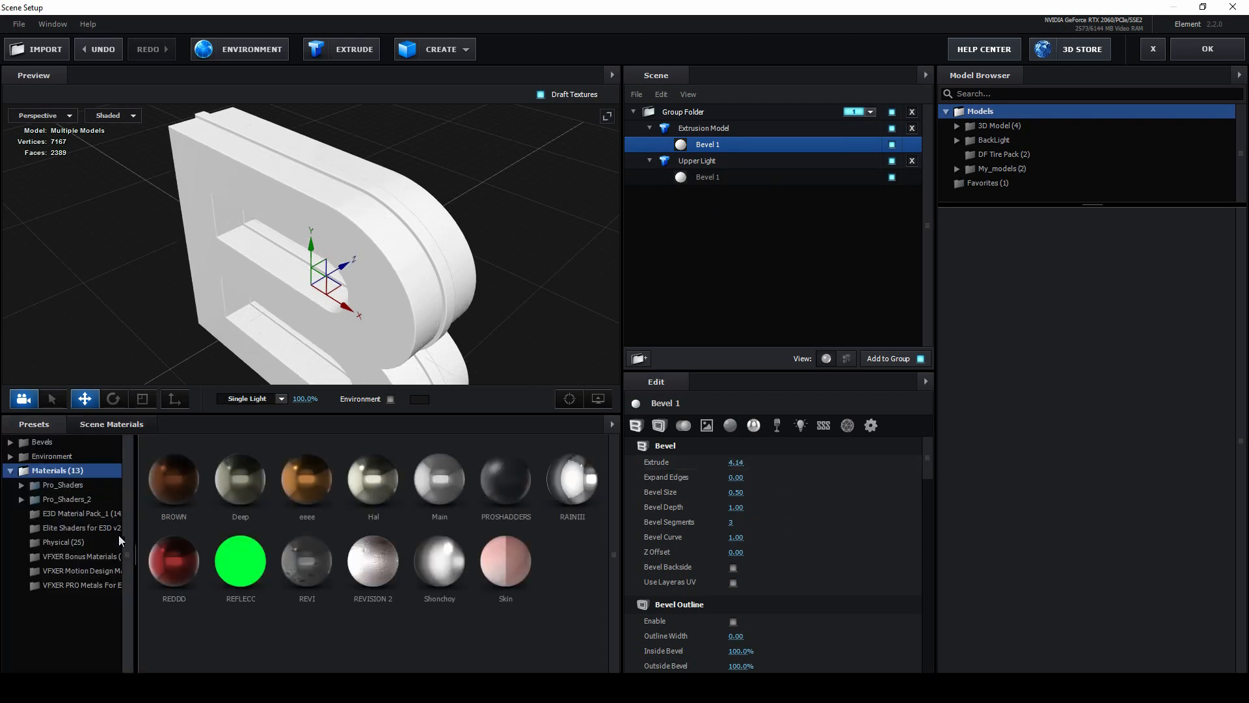
pyautogui.click(85, 499)
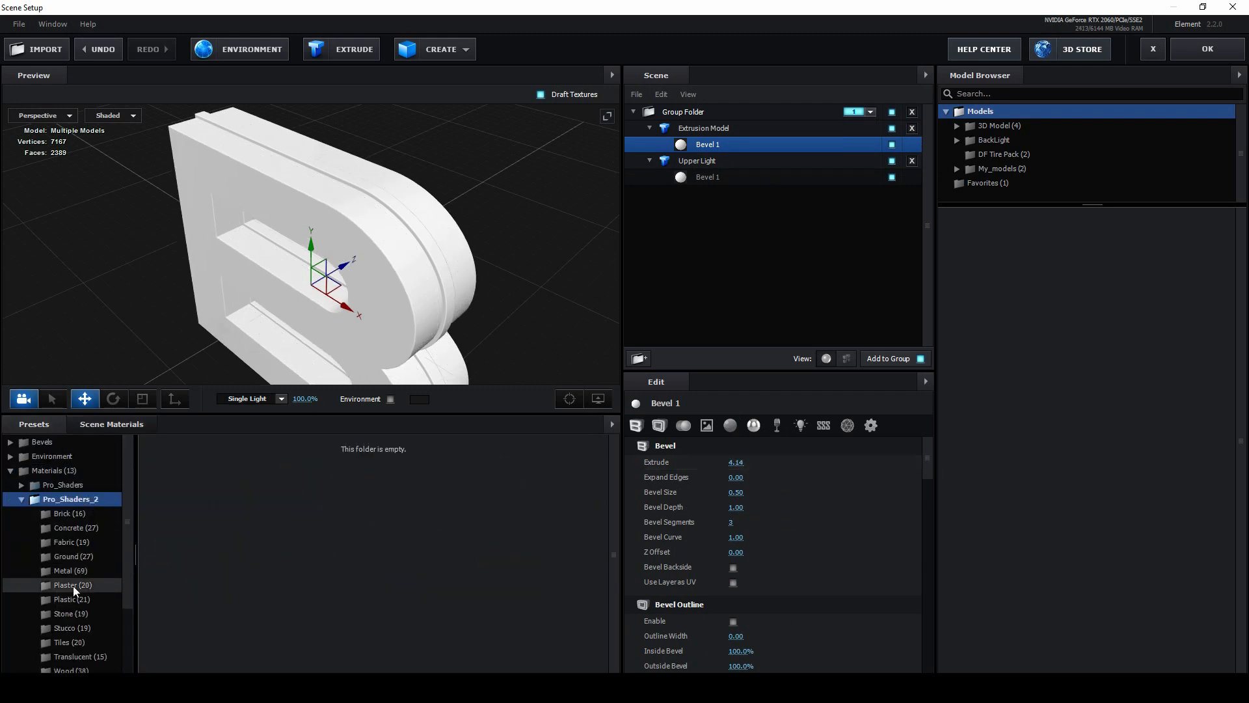
pyautogui.click(78, 571)
pyautogui.moveTo(507, 639); pyautogui.dragTo(382, 277)
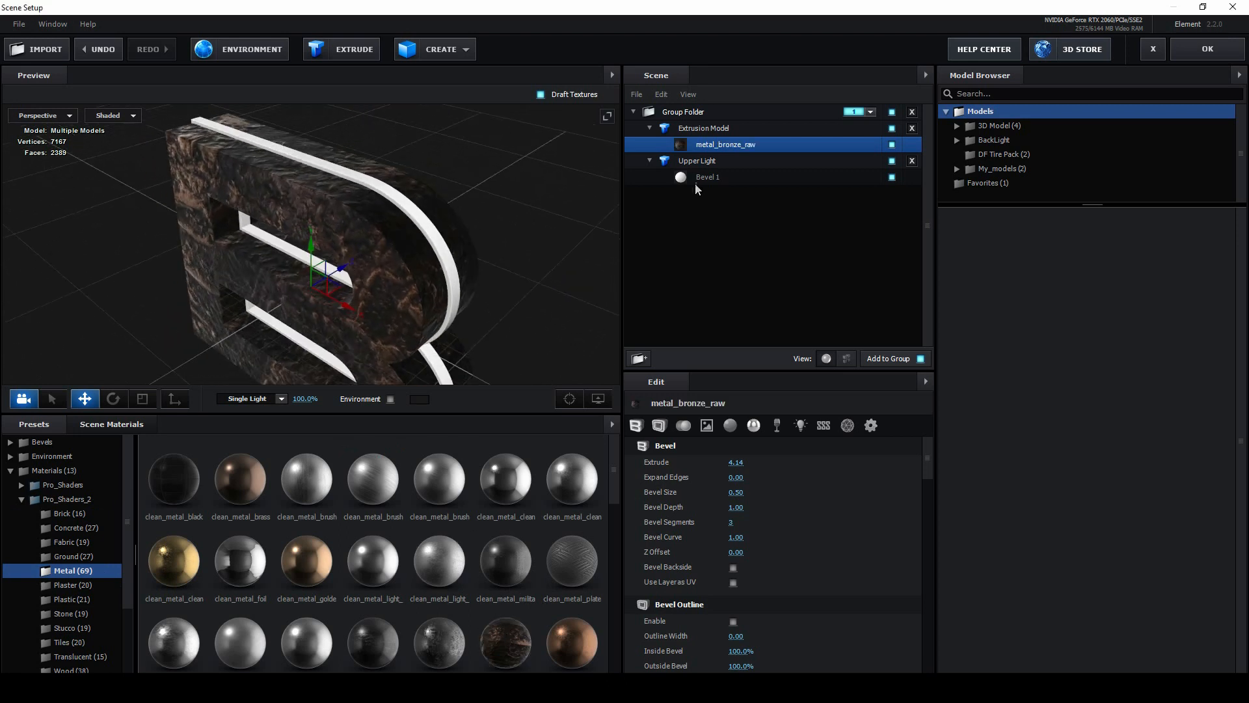
# Step: Duplicate the Upper Light model in the Element scene and rename the copy as Down Part
pyautogui.click(704, 161)
pyautogui.moveTo(352, 263); pyautogui.dragTo(322, 276)
pyautogui.rightClick(692, 163)
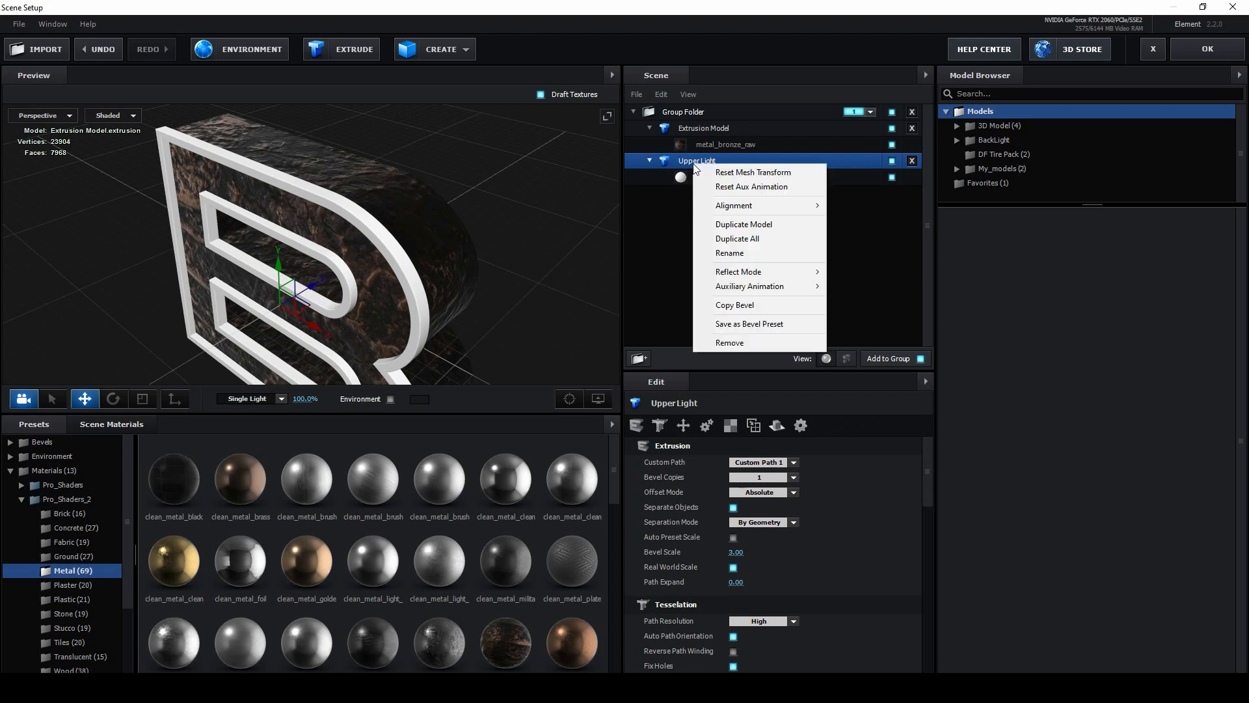
pyautogui.click(773, 225)
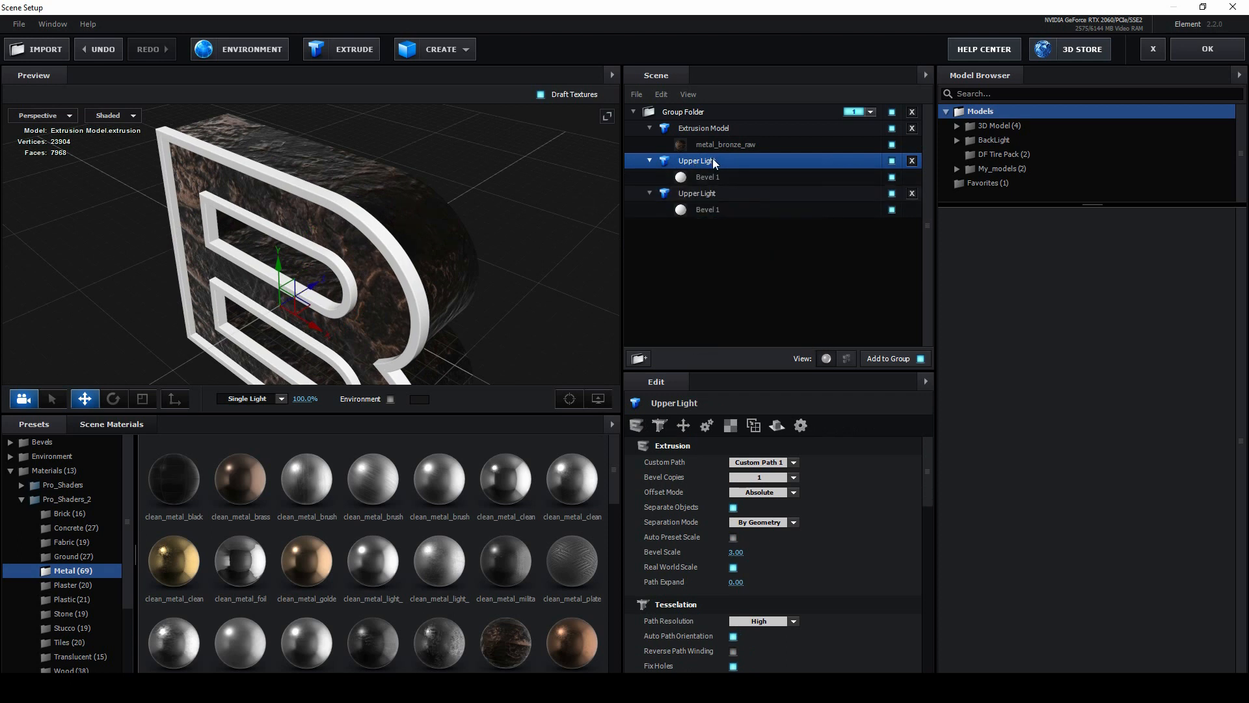
pyautogui.doubleClick(714, 162)
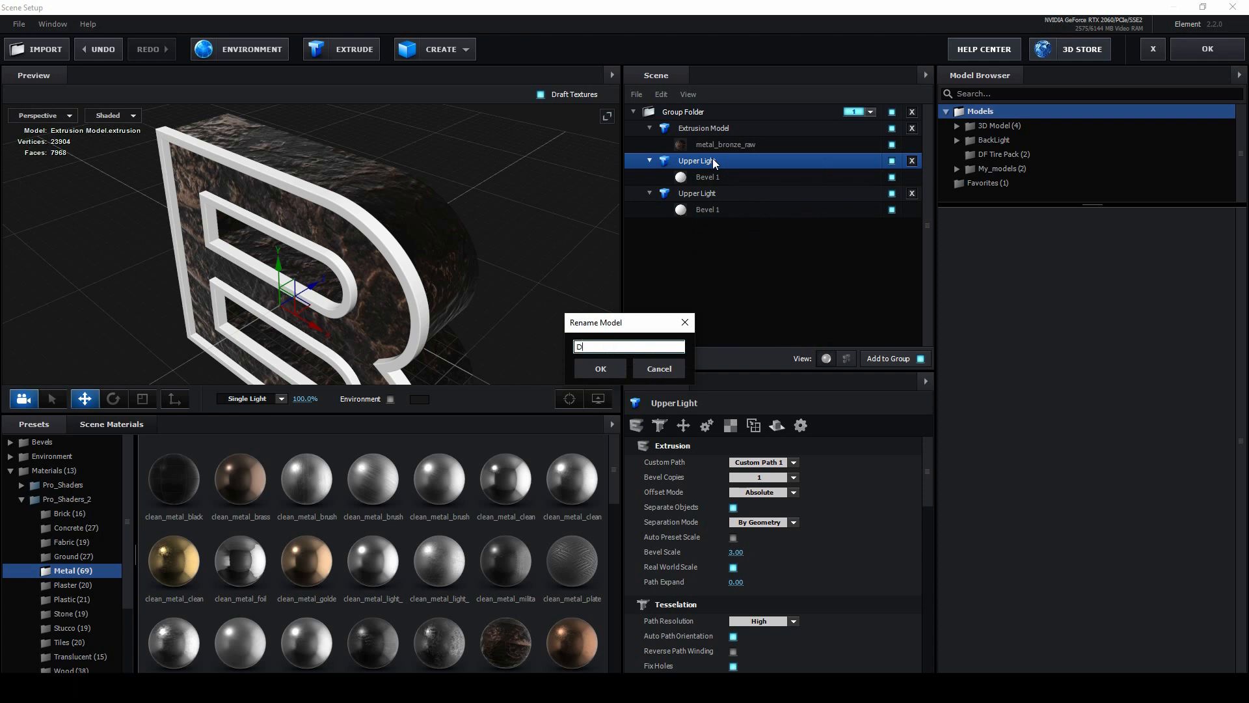
pyautogui.press('Return')
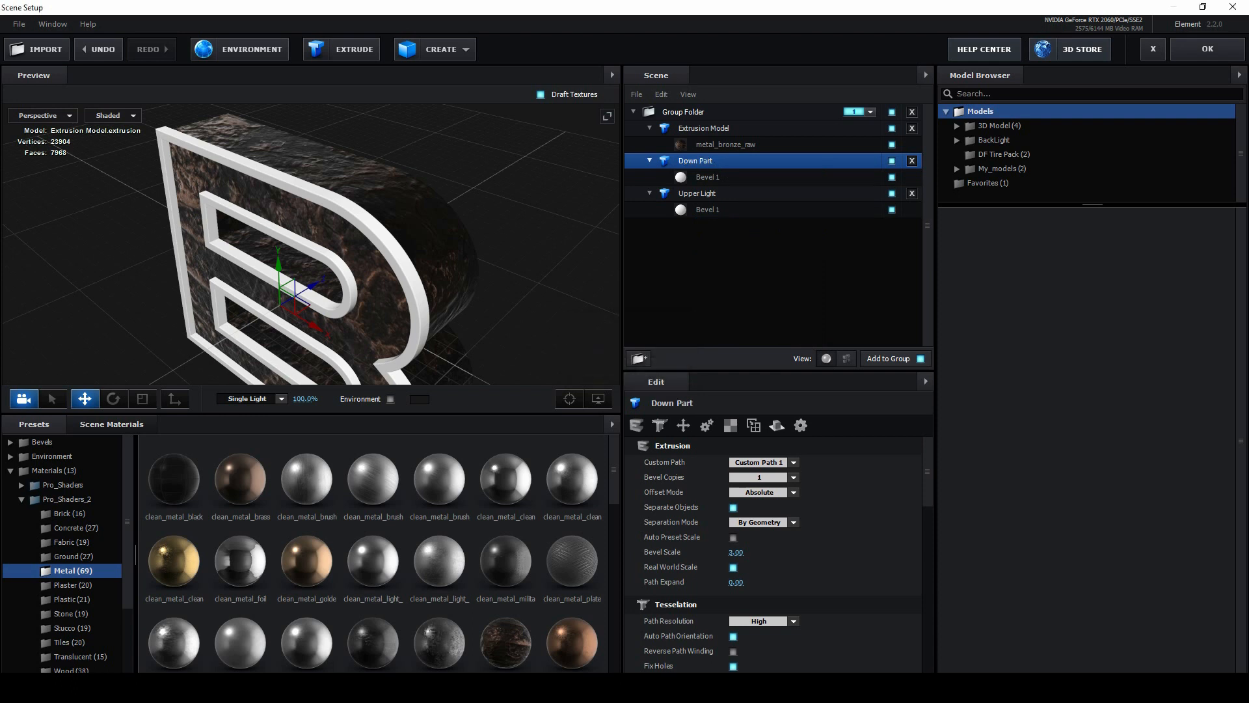
# Step: Place Down Part first in the group and at the back edge of the B, and apply the scene
pyautogui.moveTo(713, 161); pyautogui.dragTo(709, 127)
pyautogui.moveTo(469, 237); pyautogui.dragTo(583, 191)
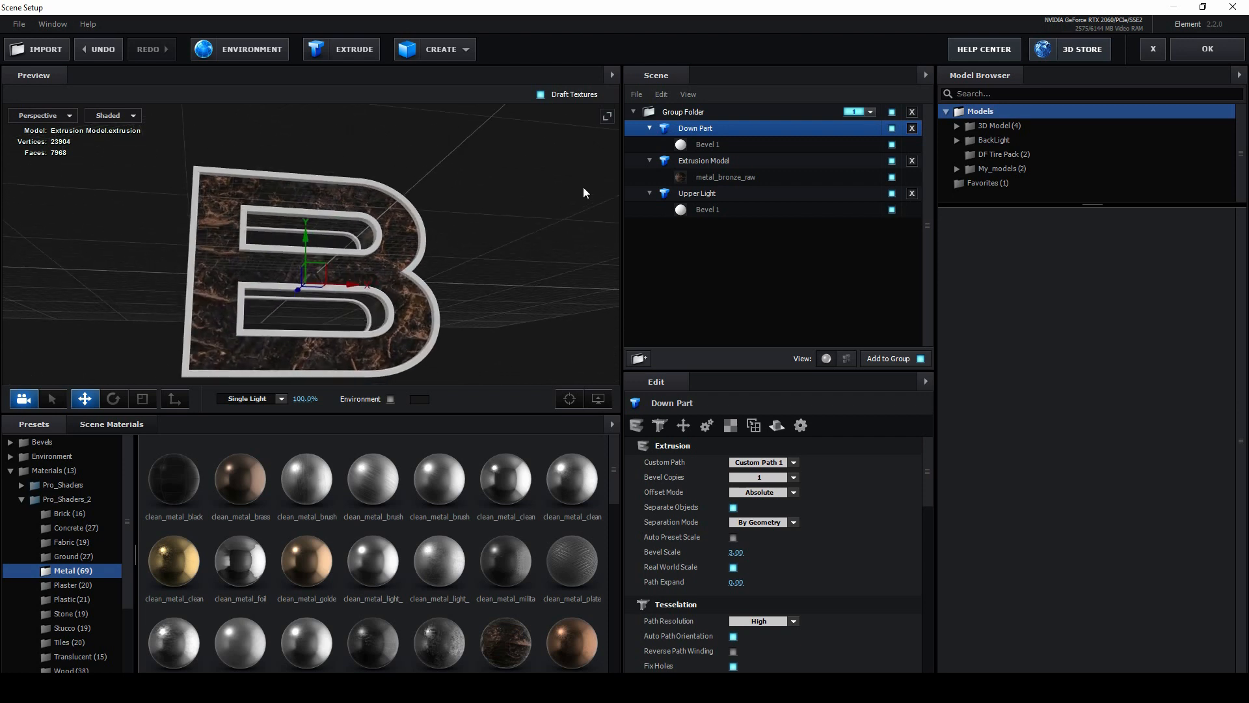
pyautogui.click(1208, 48)
# Step: Preview the front and back light strips on the B in Comp 1, orbiting to see its side up to 0:00:02:17
pyautogui.click(108, 46)
pyautogui.moveTo(580, 222); pyautogui.dragTo(627, 259)
pyautogui.click(491, 514)
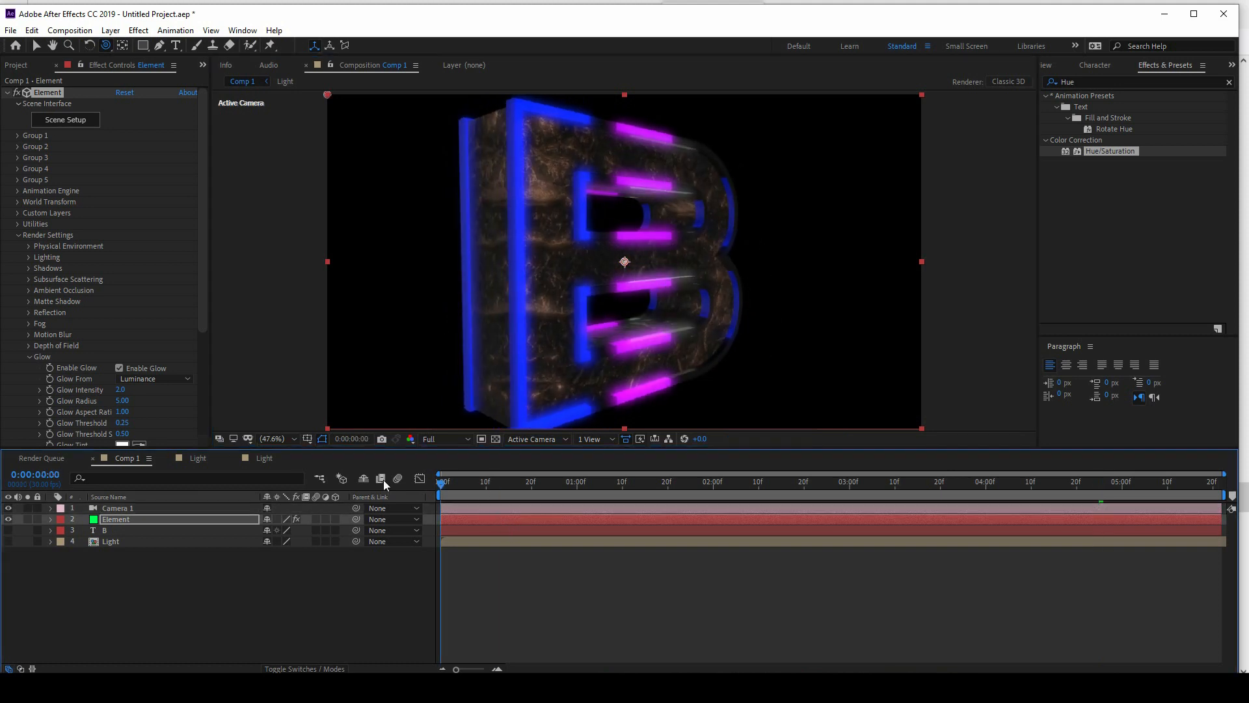
pyautogui.press('space')
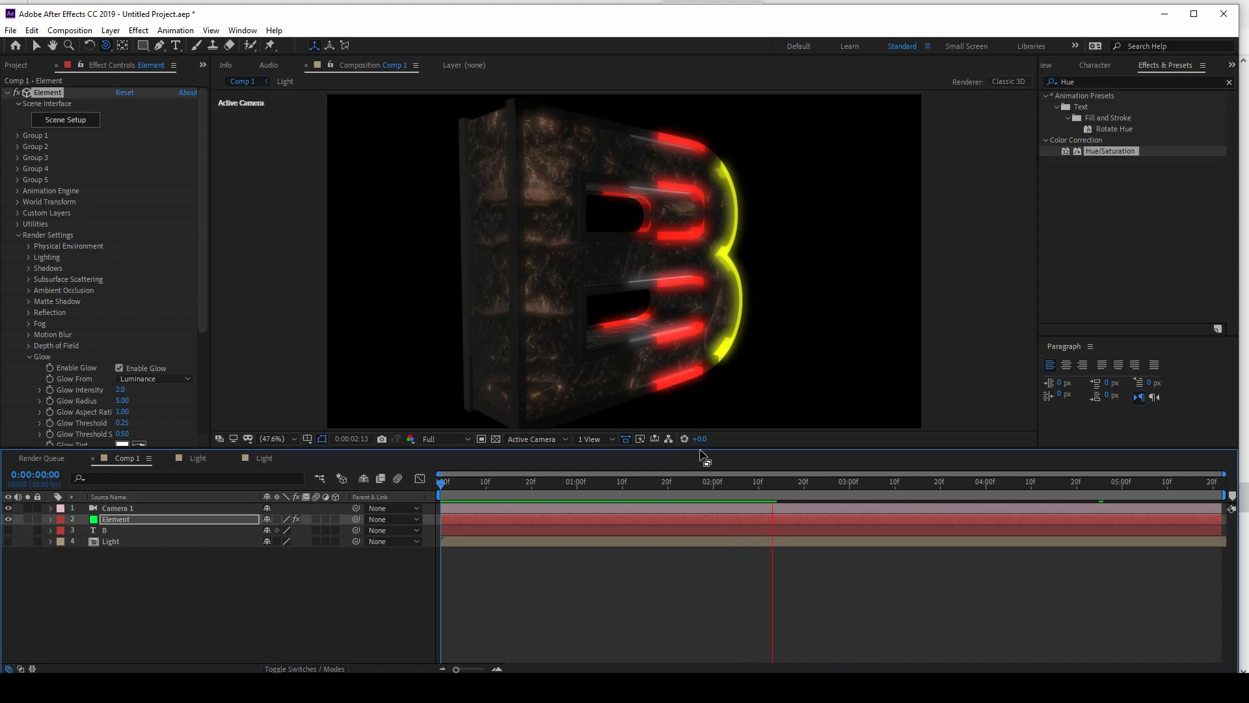
pyautogui.press('space')
pyautogui.moveTo(694, 306); pyautogui.dragTo(646, 237)
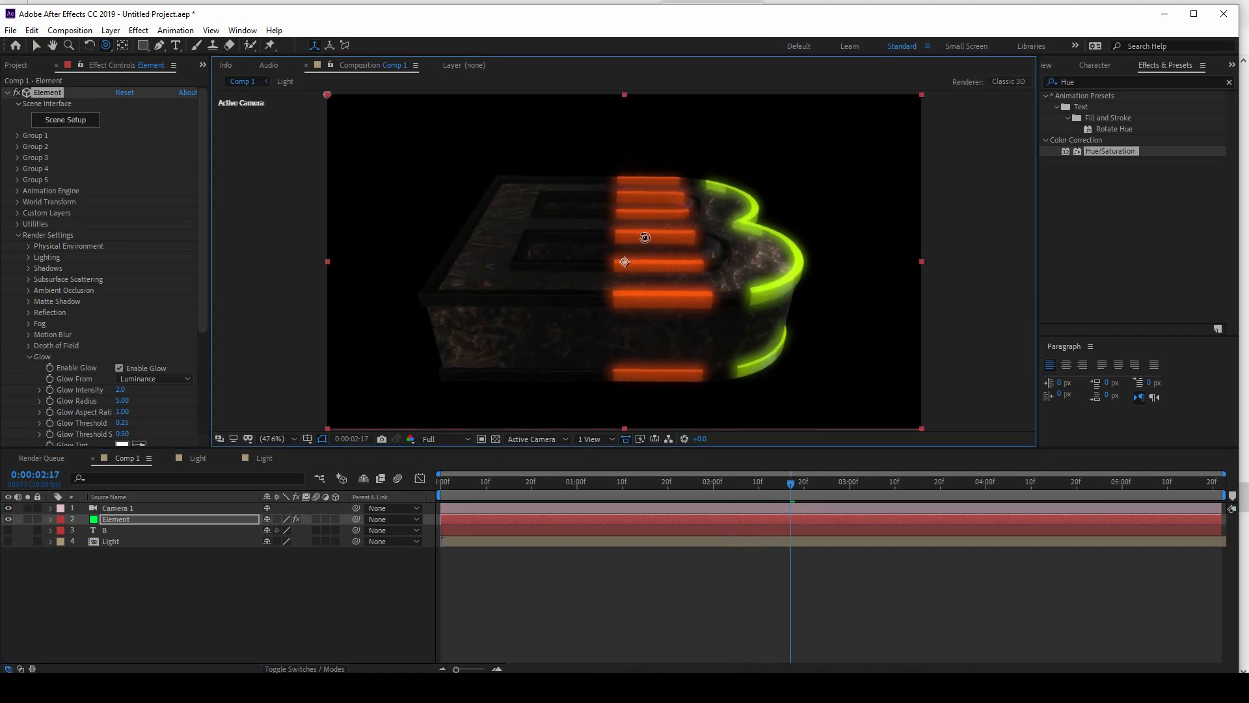
# Step: Duplicate Down Part in the Element scene and move the copy along Z to the middle of the B's side
pyautogui.click(72, 123)
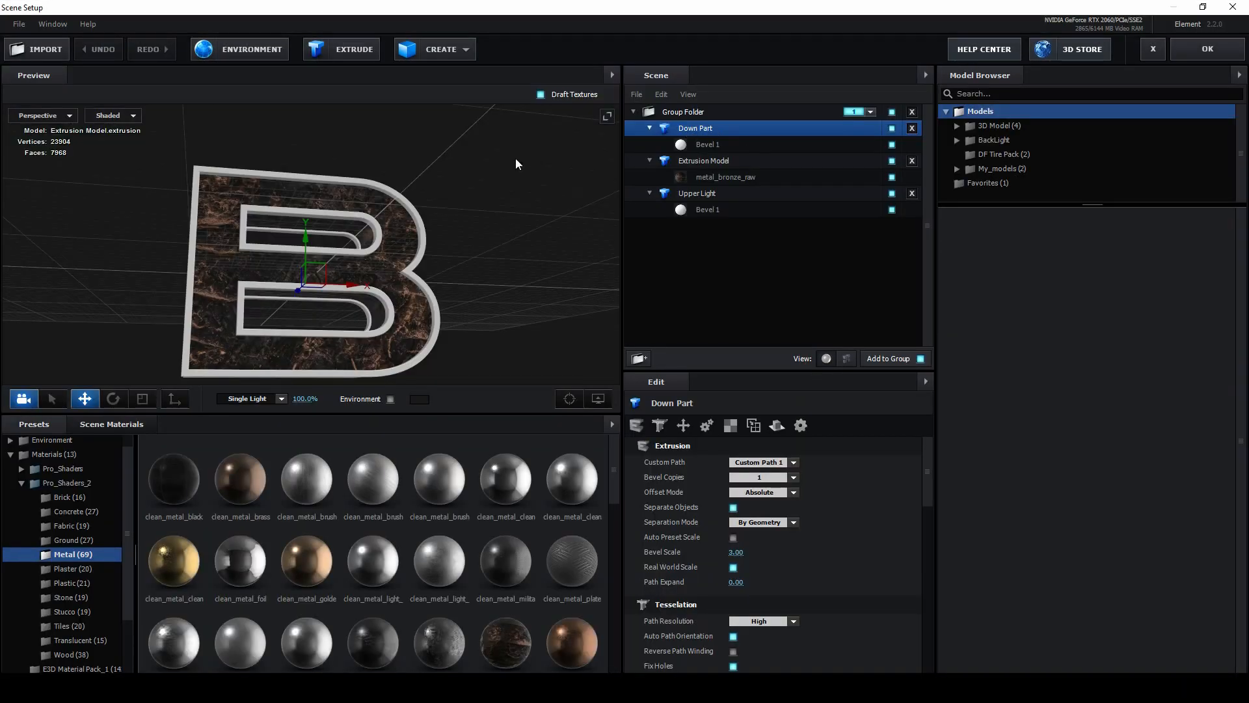
pyautogui.moveTo(515, 158); pyautogui.dragTo(495, 96)
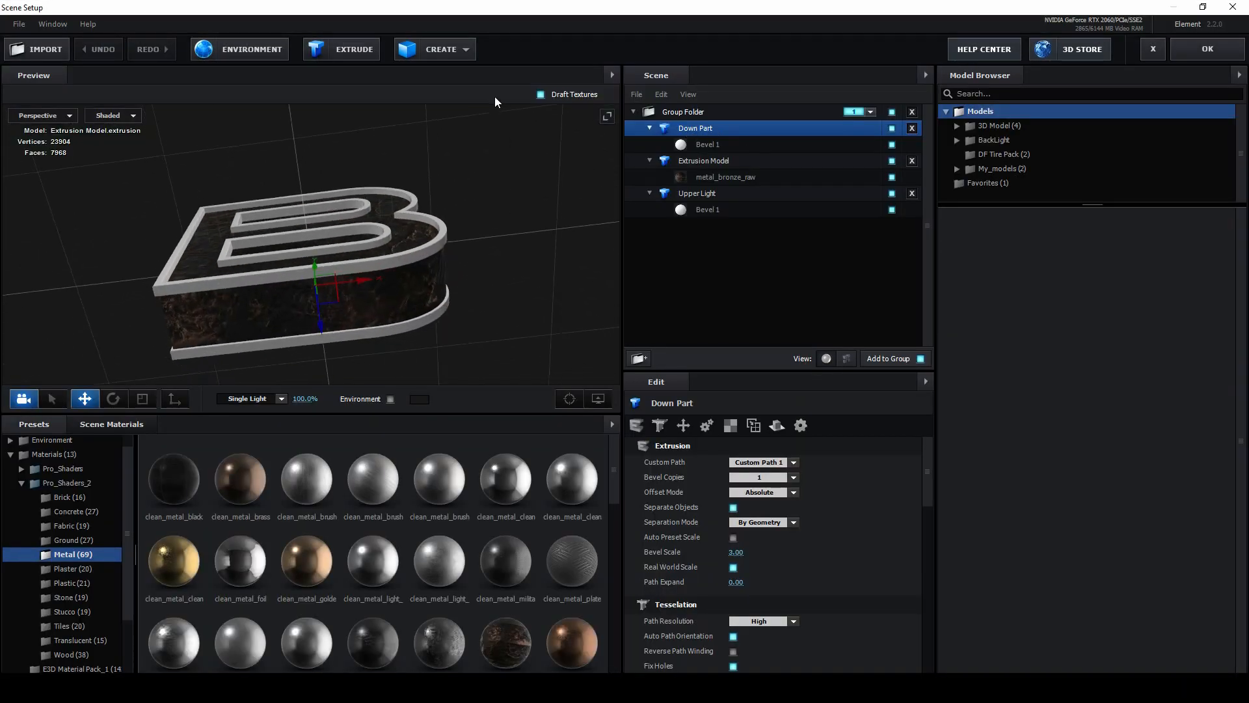
pyautogui.rightClick(749, 128)
pyautogui.click(827, 201)
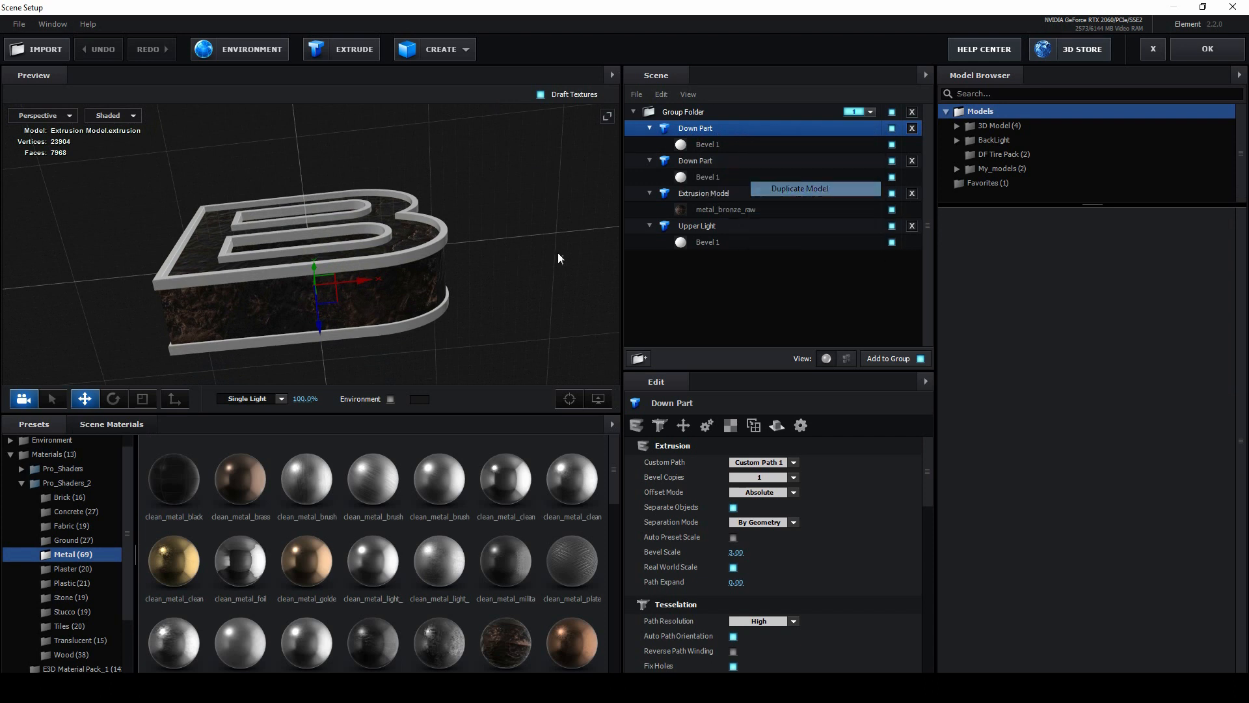
pyautogui.moveTo(321, 322)
pyautogui.mouseDown()
pyautogui.moveTo(325, 354)
pyautogui.moveTo(321, 298)
pyautogui.mouseUp()
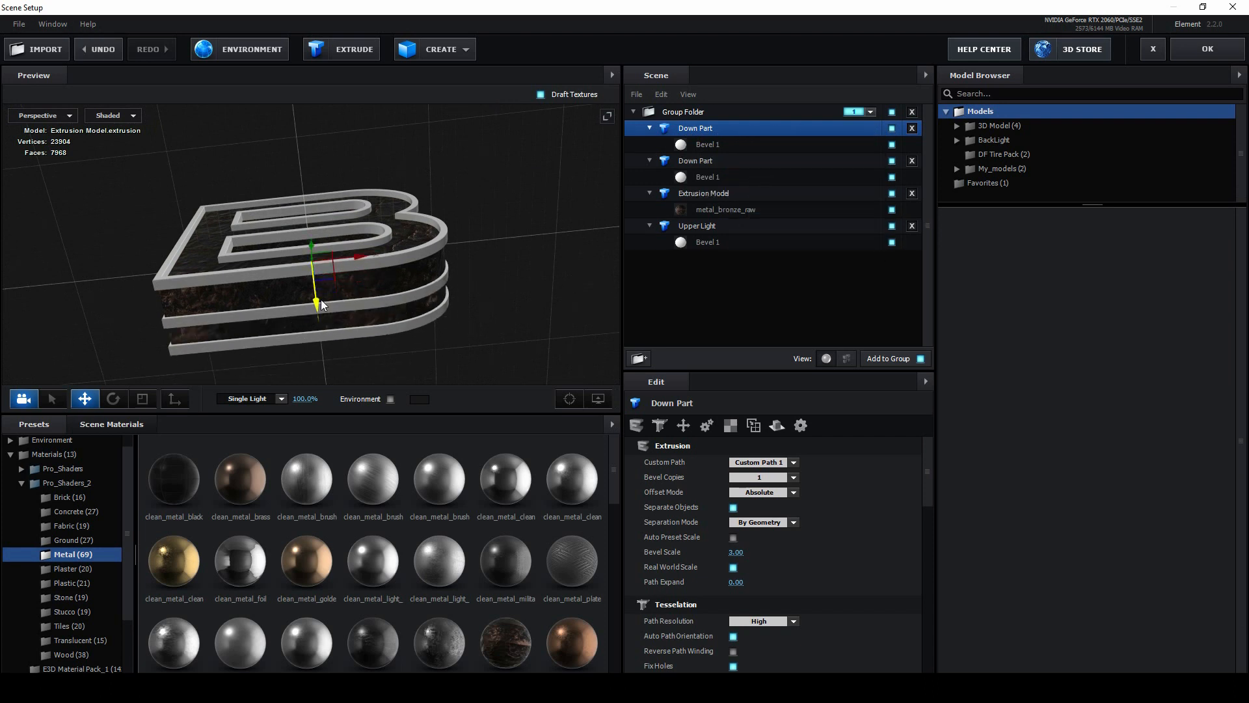
# Step: Set the middle strip's Bevel 1 Extrude to 0.07, apply the scene, and view the B at 0:00:04:00
pyautogui.click(734, 147)
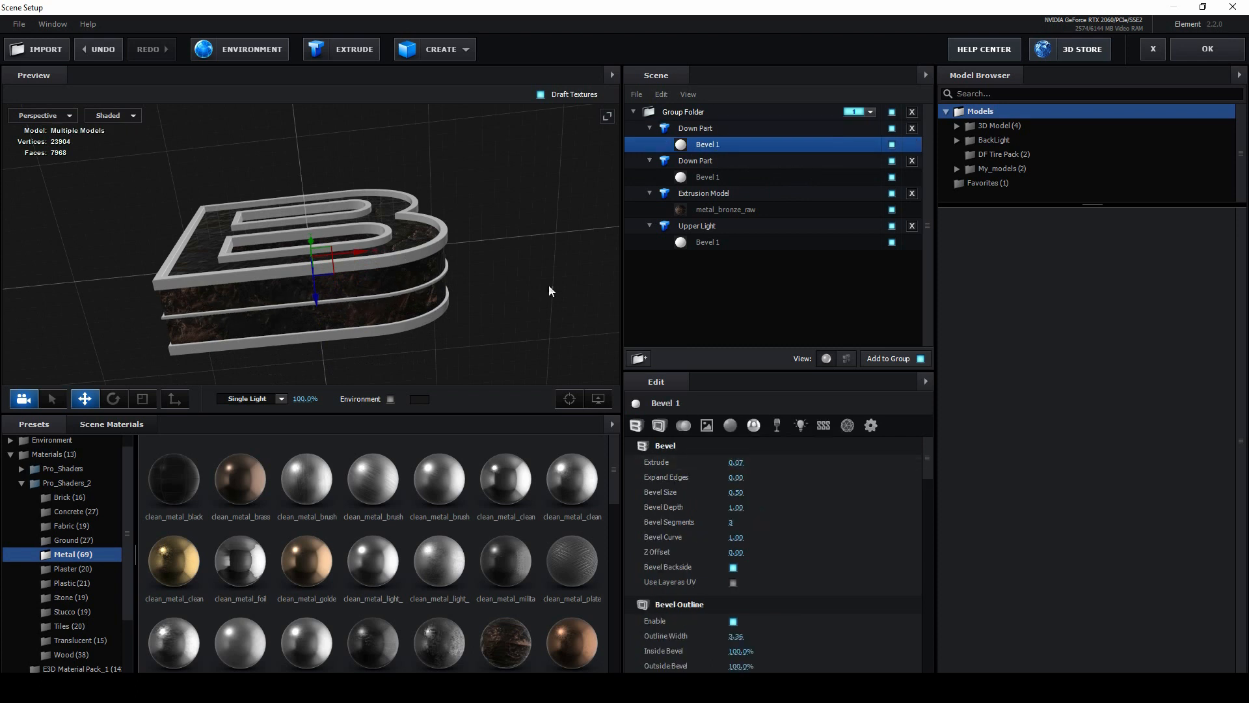
pyautogui.moveTo(548, 285); pyautogui.dragTo(537, 270)
pyautogui.click(1207, 51)
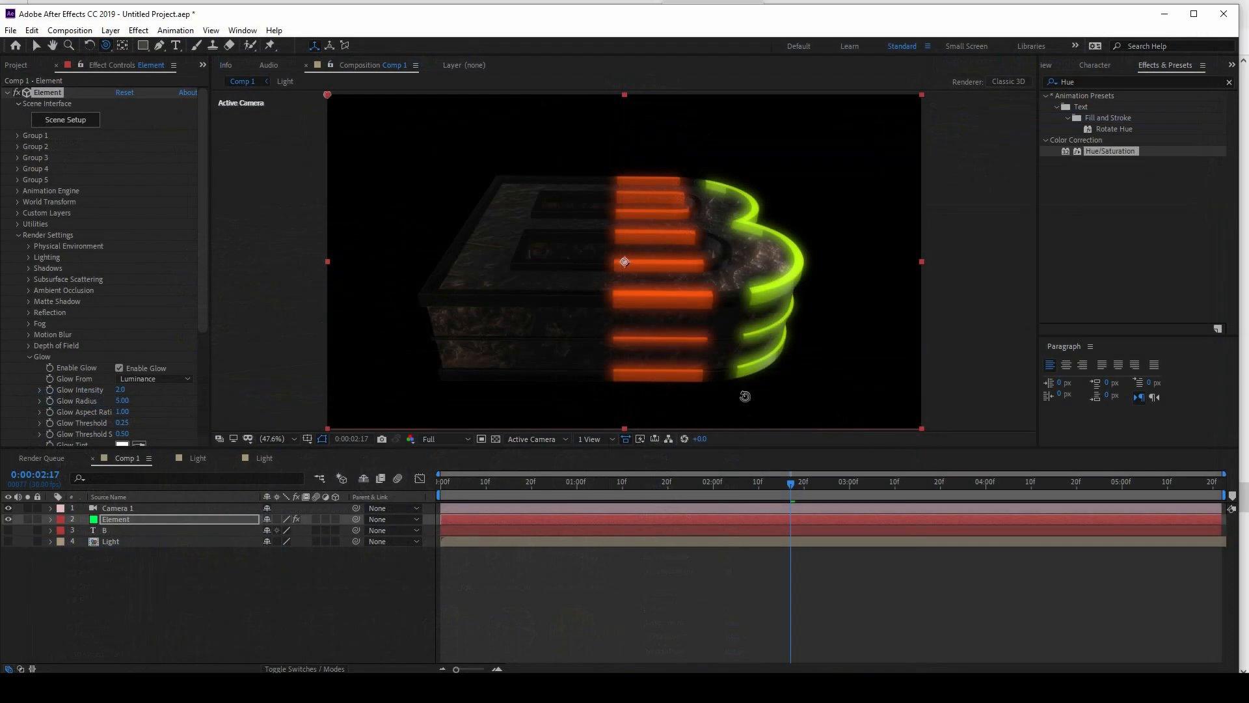
pyautogui.moveTo(809, 486); pyautogui.dragTo(984, 489)
pyautogui.moveTo(560, 178); pyautogui.dragTo(611, 227)
# Step: Apply the first material from the Physical presets to the B's body and apply the scene
pyautogui.click(85, 121)
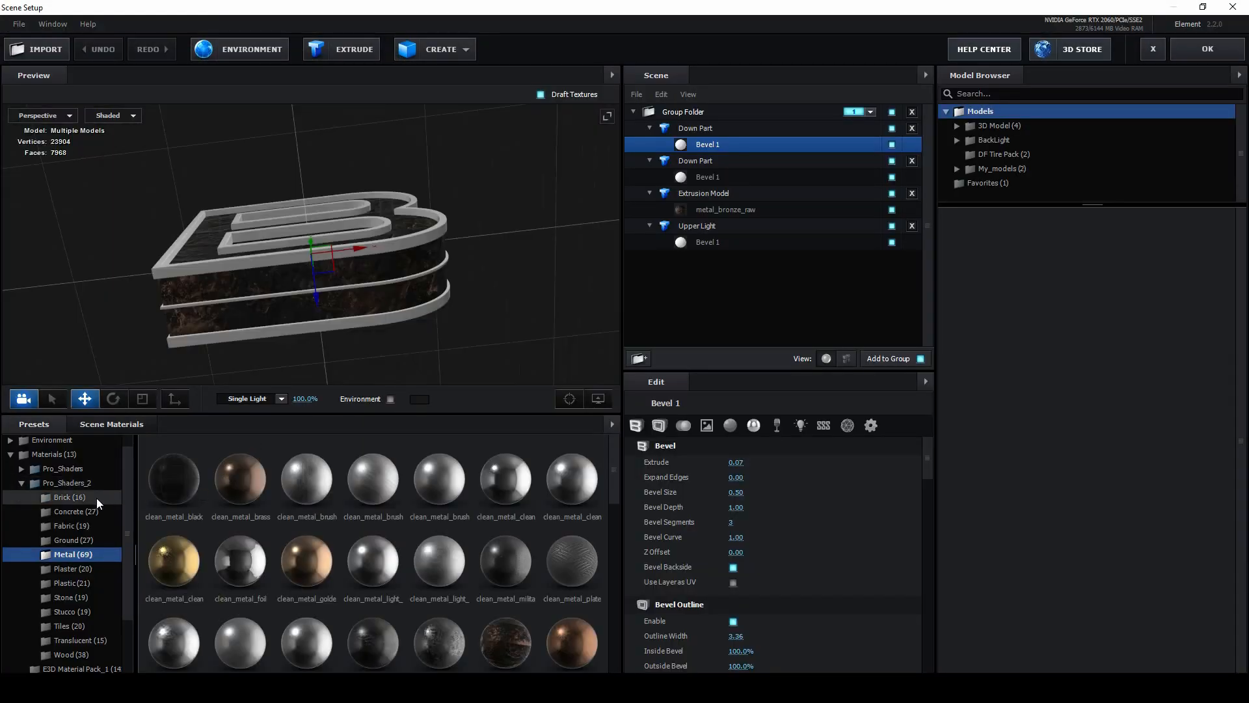
pyautogui.scroll(-2, 76, 626)
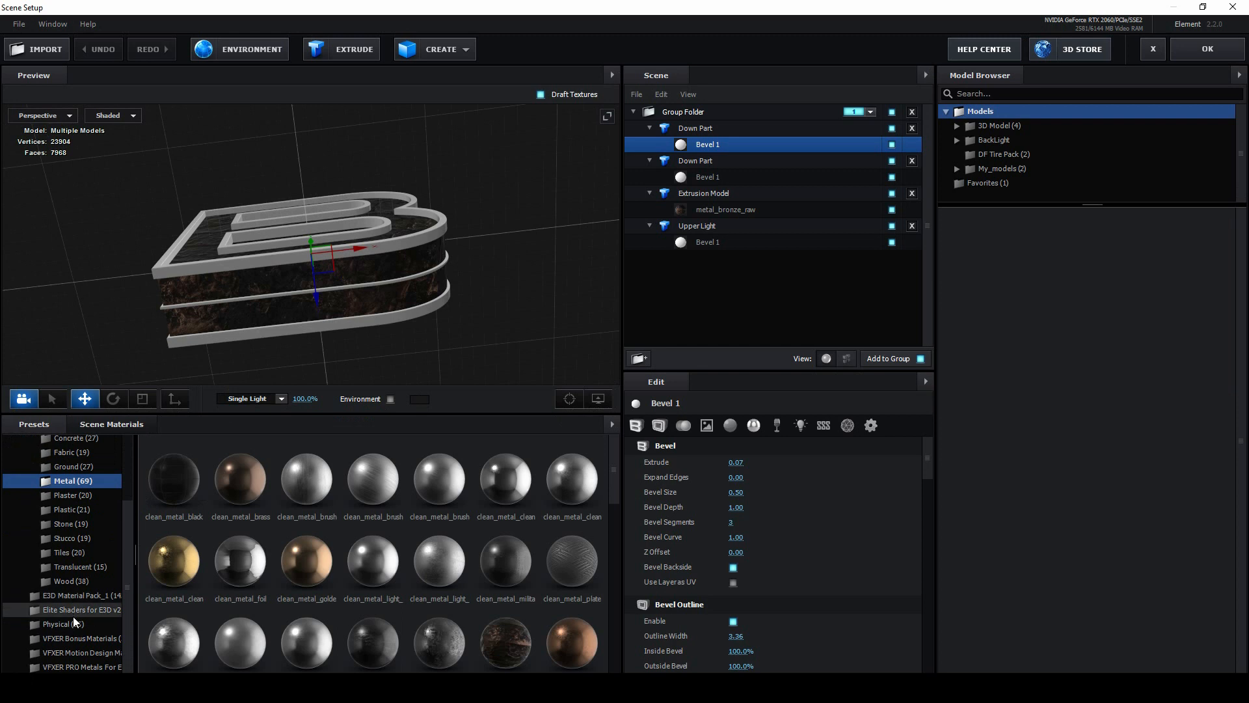
pyautogui.click(73, 622)
pyautogui.moveTo(174, 479); pyautogui.dragTo(338, 270)
pyautogui.moveTo(338, 271); pyautogui.dragTo(514, 296)
pyautogui.click(1208, 49)
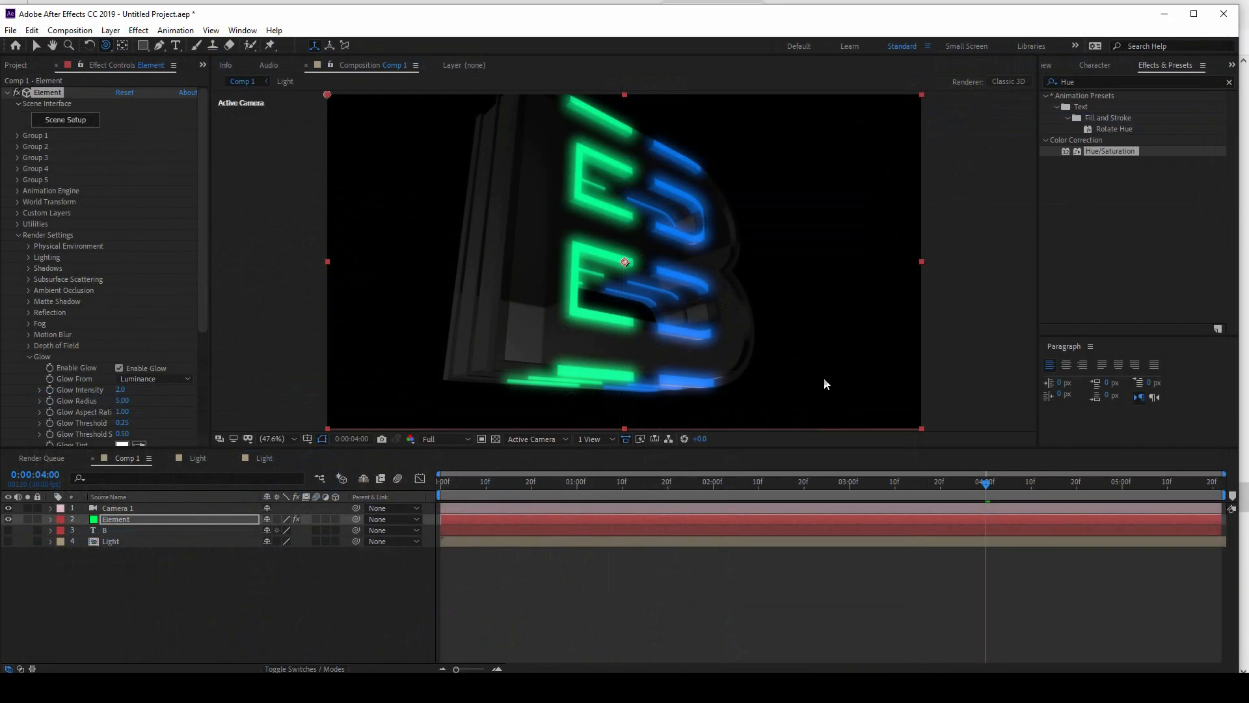
# Step: Preview the light animation on the B with its new body material in Comp 1
pyautogui.moveTo(654, 248)
pyautogui.mouseDown()
pyautogui.moveTo(683, 298)
pyautogui.moveTo(690, 269)
pyautogui.moveTo(672, 261)
pyautogui.mouseUp()
pyautogui.press('space')
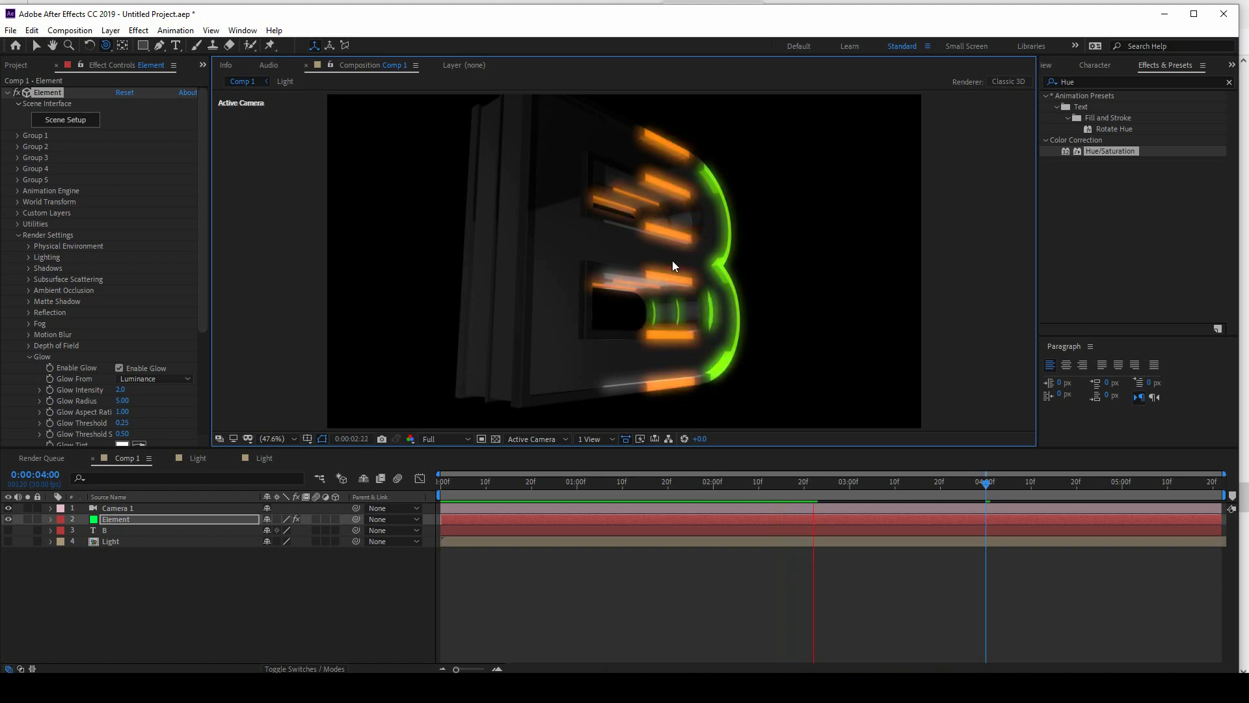
pyautogui.press('space')
# Step: Examine the B's side strips around 0:00:02:15 from several camera angles and preview the animation from the tilted side view
pyautogui.moveTo(661, 251); pyautogui.dragTo(561, 265)
pyautogui.moveTo(821, 473); pyautogui.dragTo(782, 480)
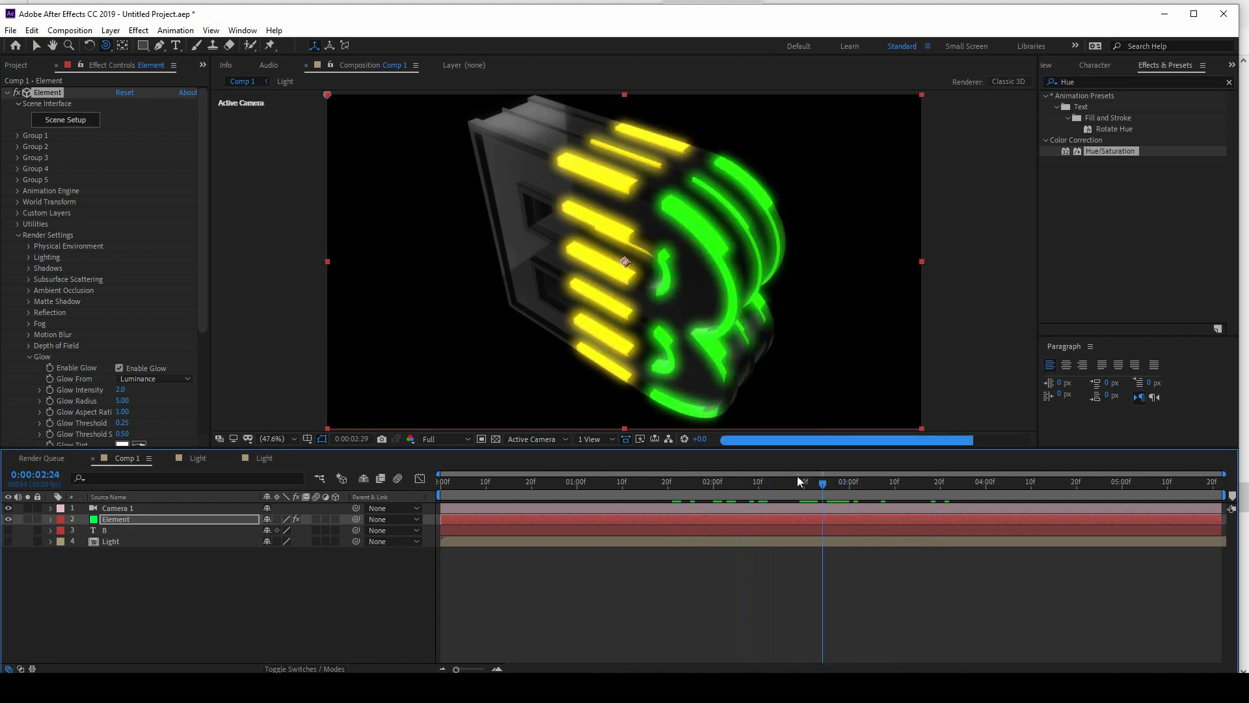
pyautogui.moveTo(742, 341); pyautogui.dragTo(797, 162)
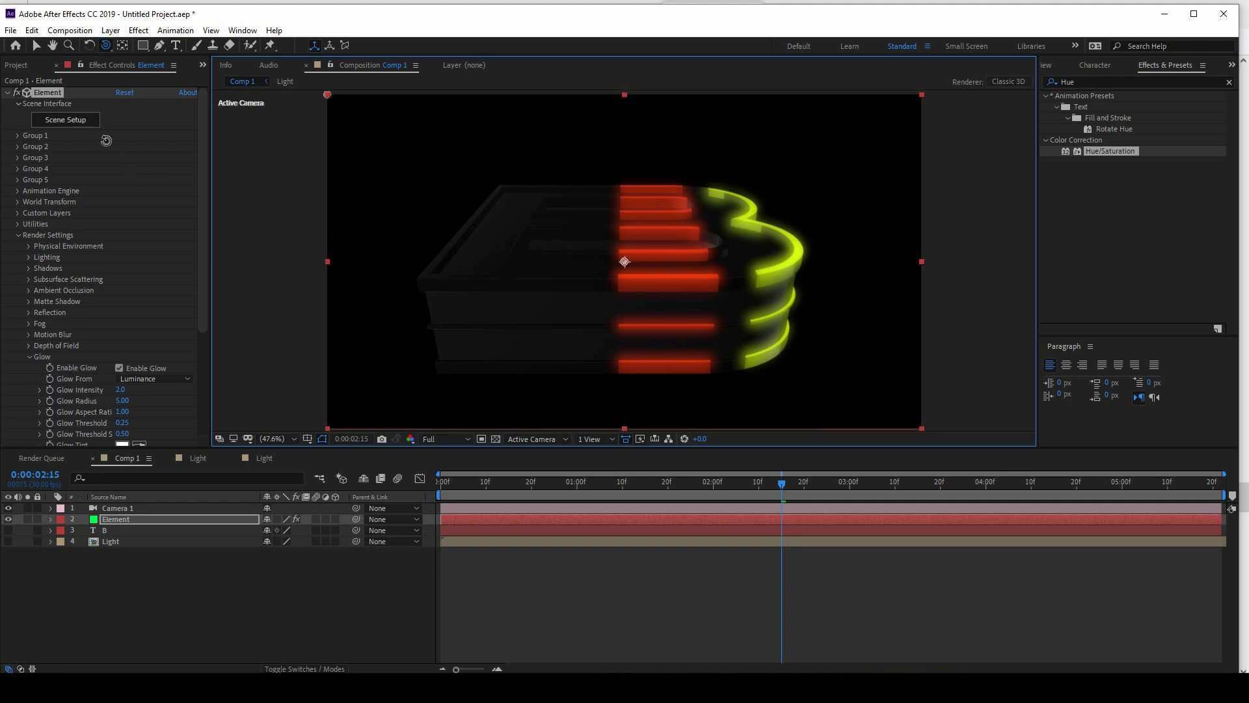
pyautogui.moveTo(599, 209)
pyautogui.mouseDown()
pyautogui.moveTo(594, 363)
pyautogui.moveTo(608, 321)
pyautogui.moveTo(600, 299)
pyautogui.moveTo(558, 320)
pyautogui.moveTo(611, 302)
pyautogui.moveTo(576, 262)
pyautogui.moveTo(609, 246)
pyautogui.moveTo(600, 205)
pyautogui.mouseUp()
pyautogui.press('space')
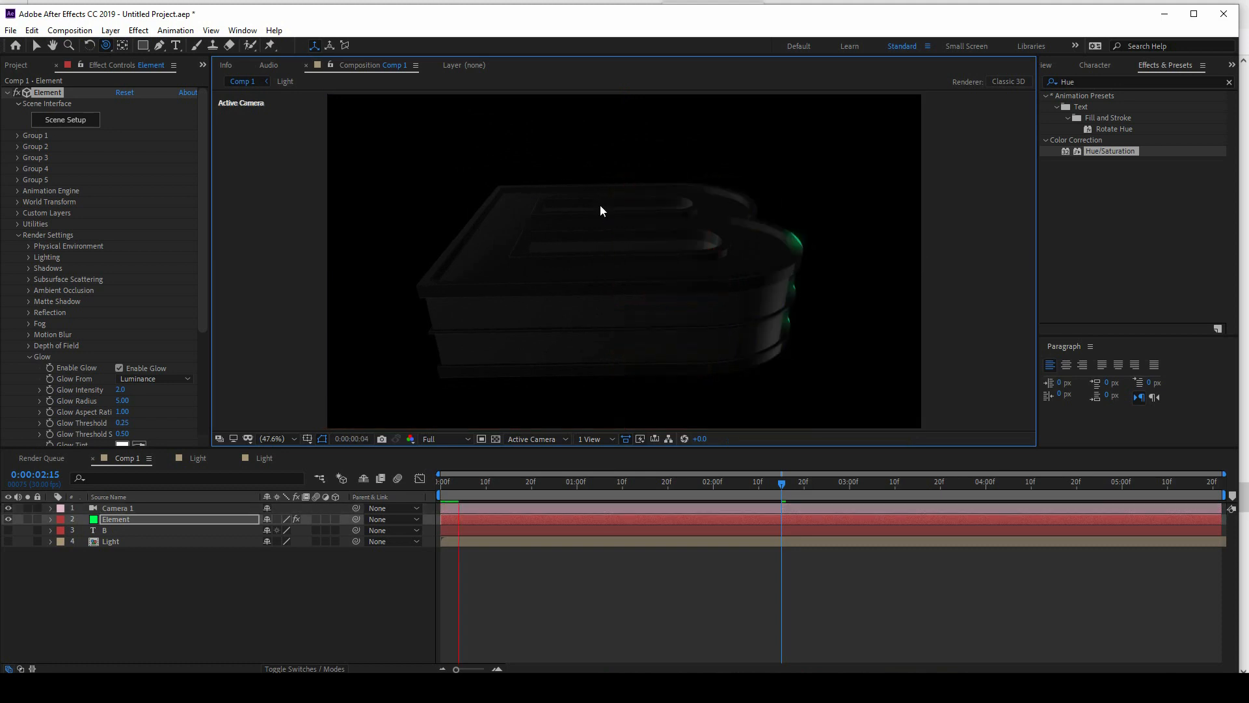